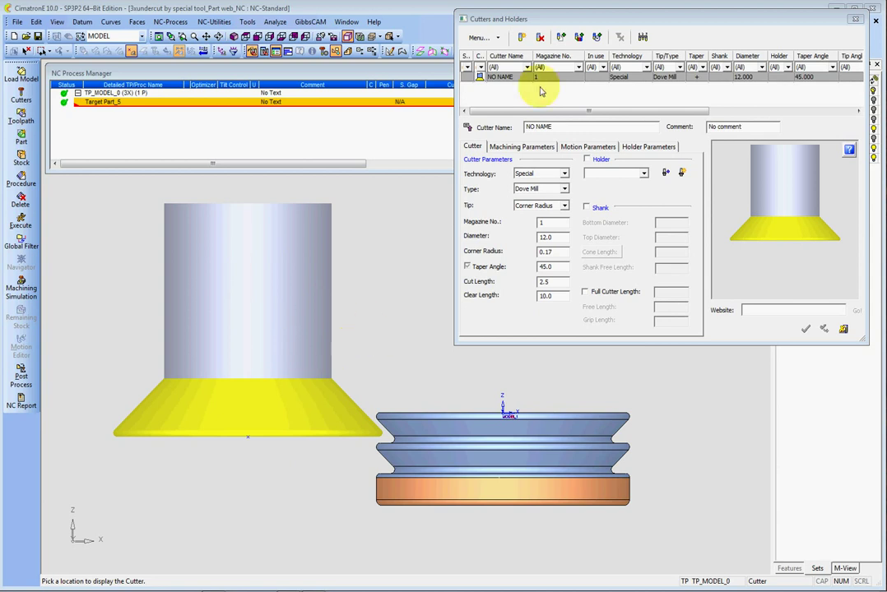
- Close the cutter definition window, start a new machining procedure and widen its parameter area
drag(636, 20, 613, 32)
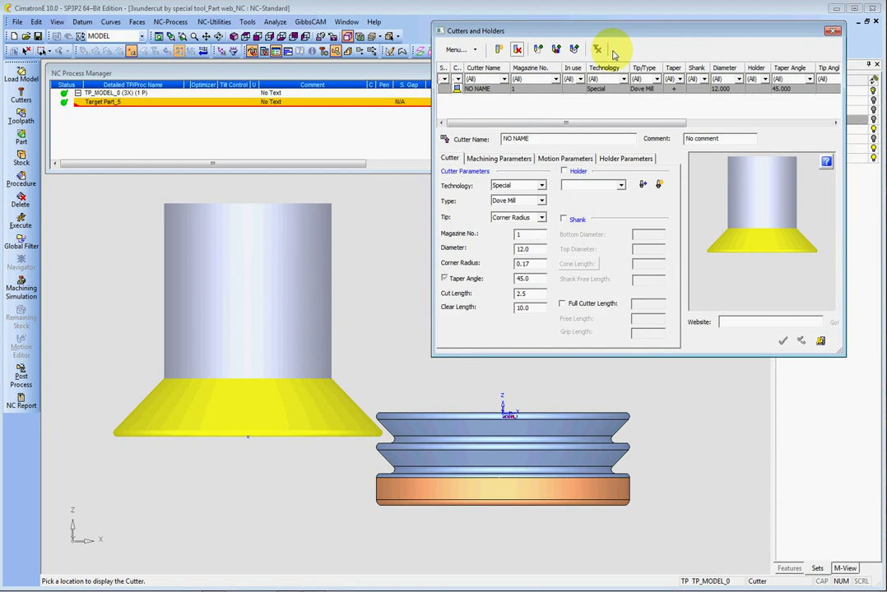
click(831, 32)
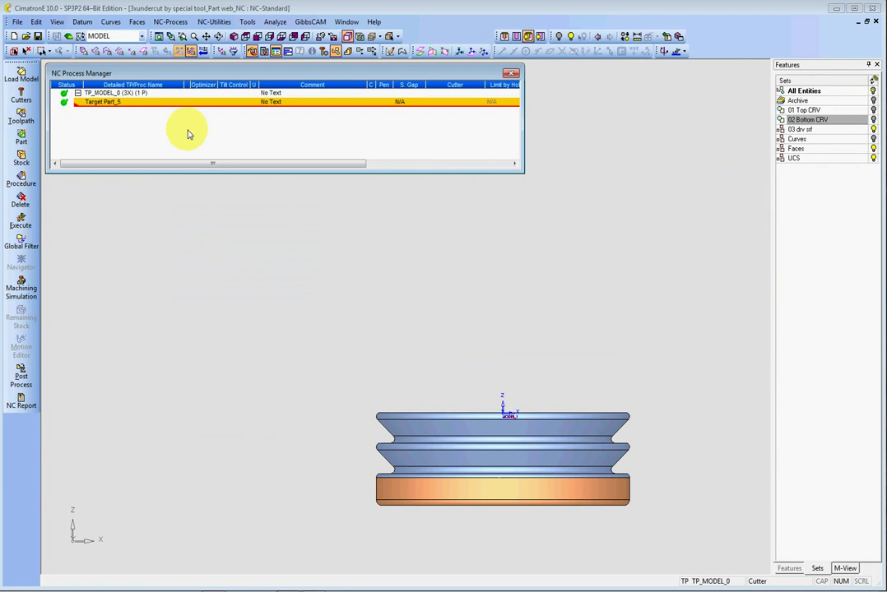
click(22, 180)
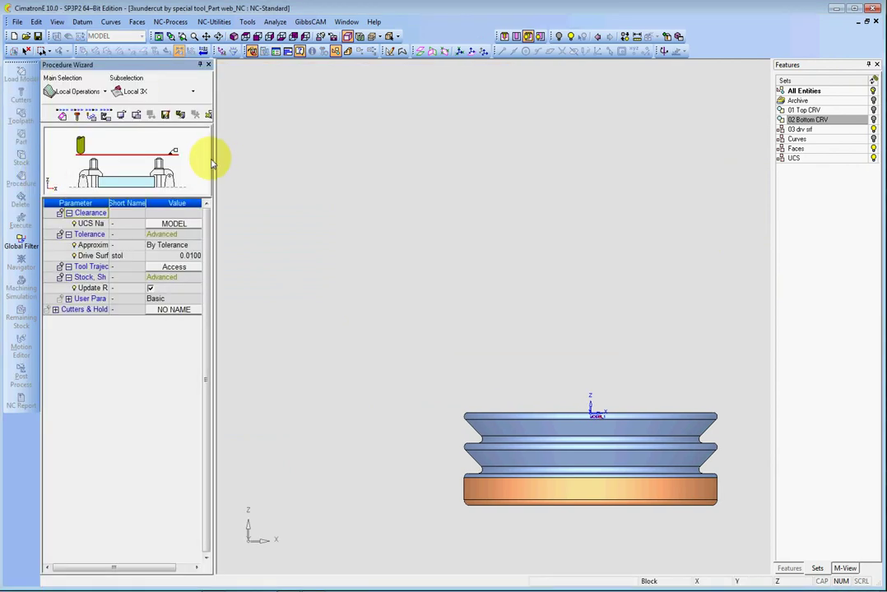
drag(213, 150, 332, 152)
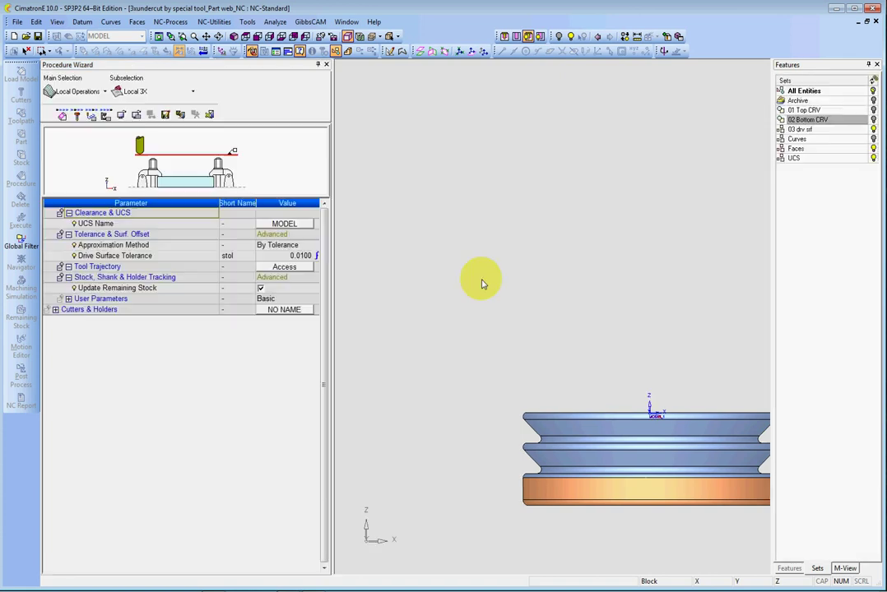
- Set the procedure's main selection to Local Operations and its subselection to Local 3X
click(93, 96)
click(87, 147)
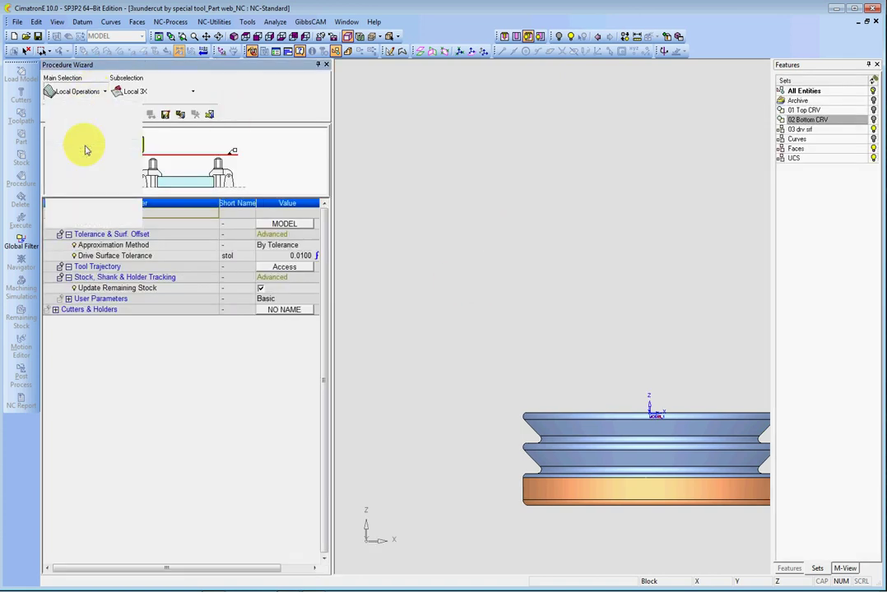
click(193, 91)
click(183, 103)
click(189, 91)
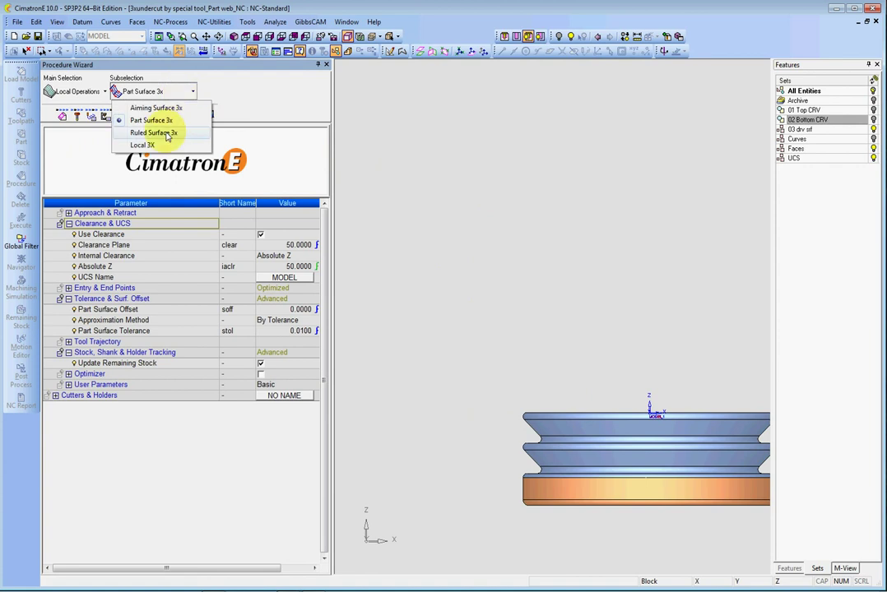
click(142, 147)
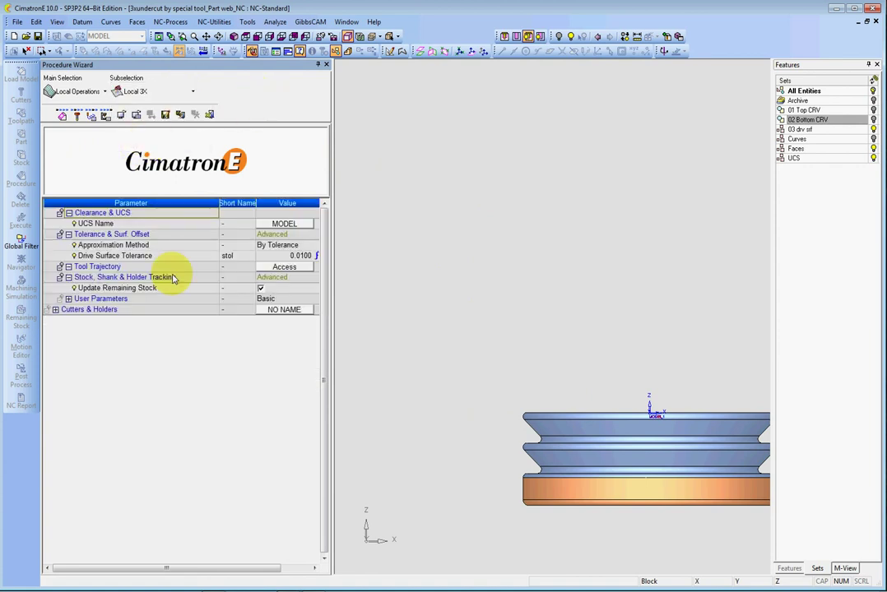
- Access the tool trajectory settings and set the surface path pattern to Parallel cuts with Constant Z
click(185, 257)
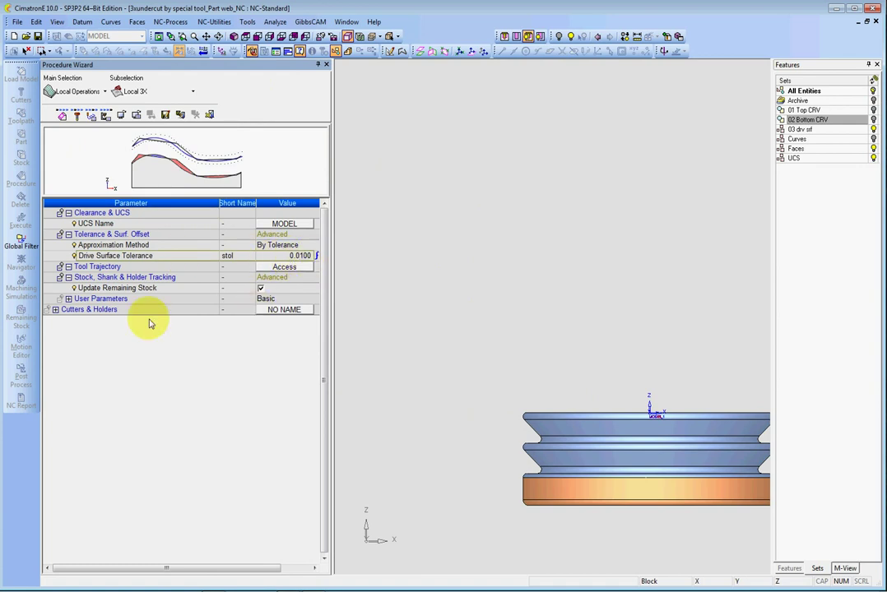
click(294, 268)
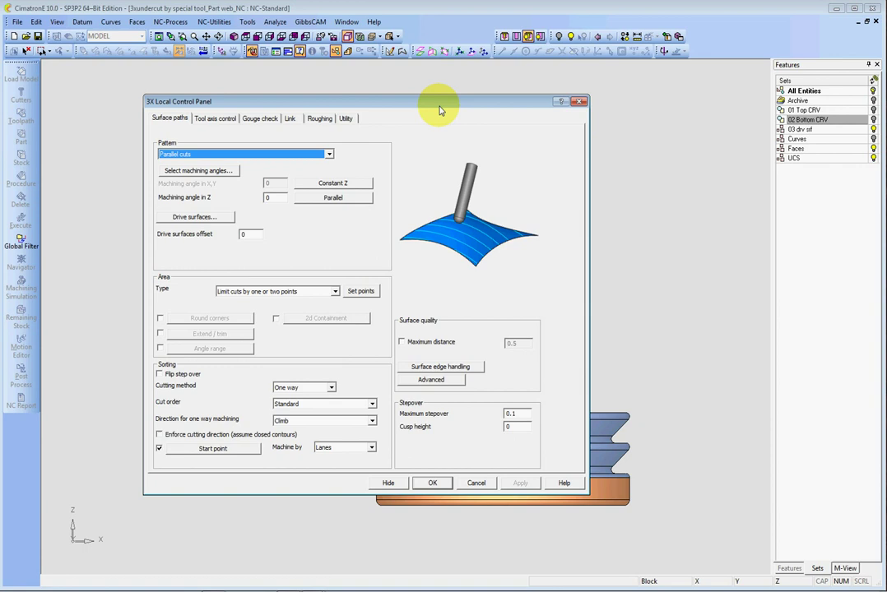
drag(441, 99, 360, 86)
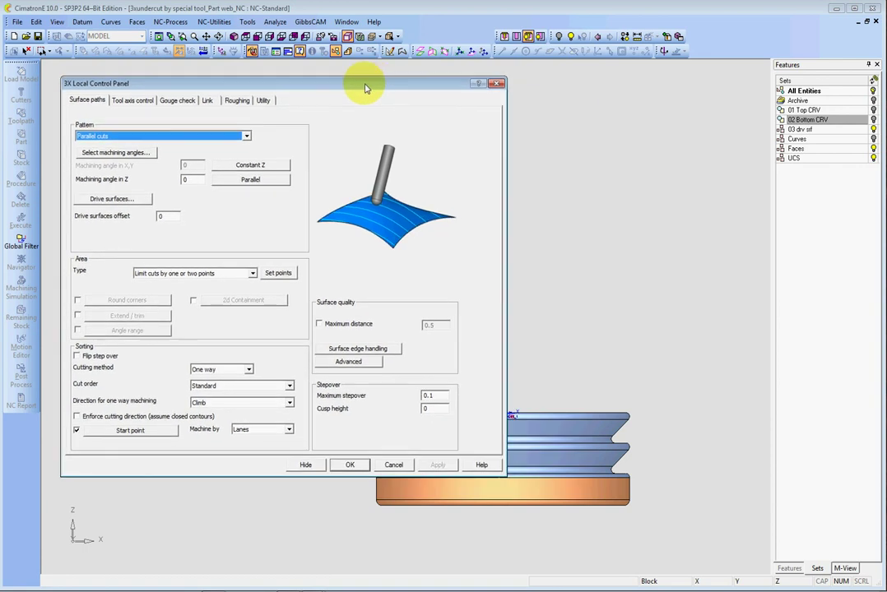
click(606, 269)
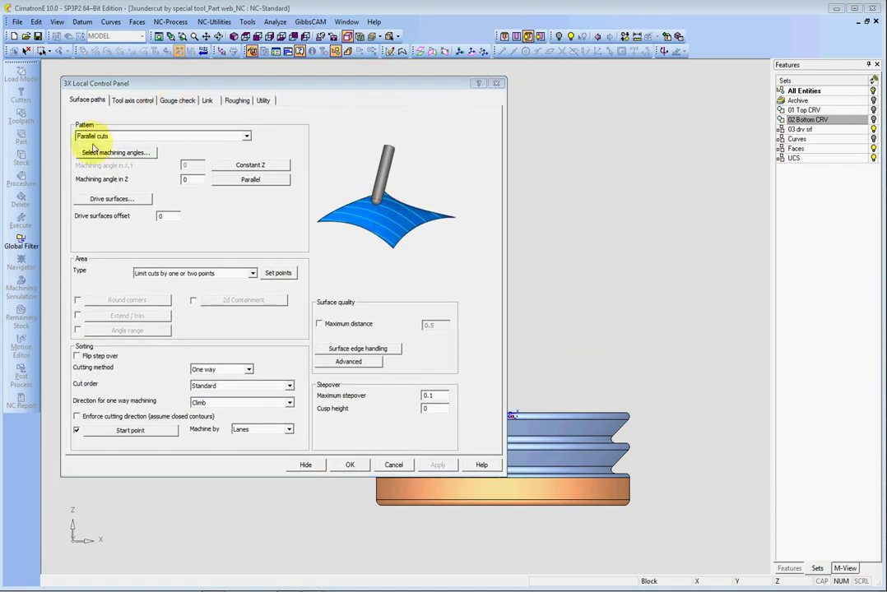
click(246, 136)
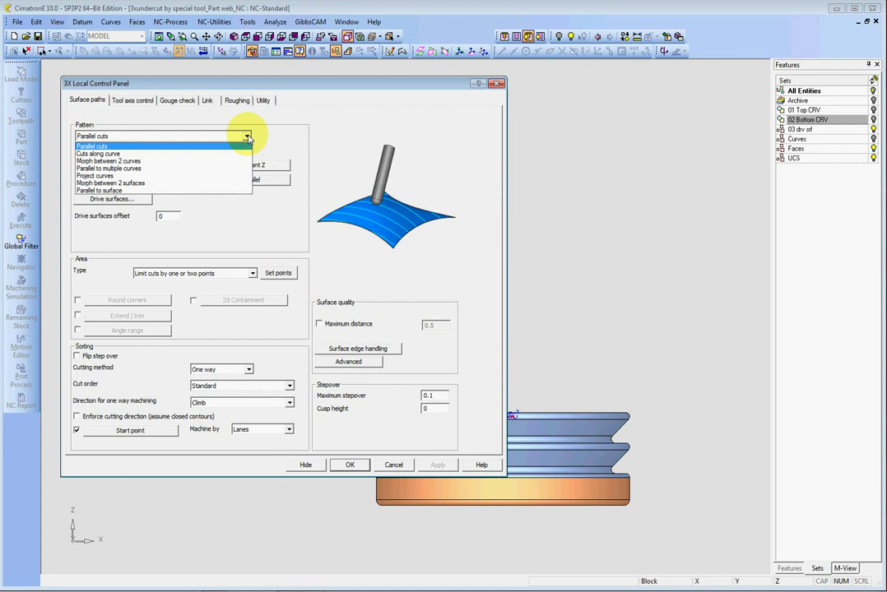
click(247, 136)
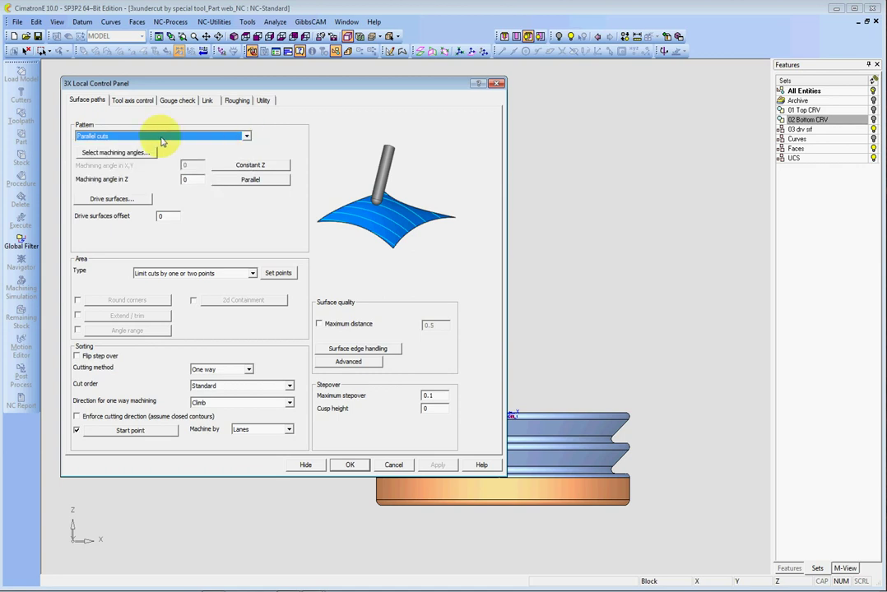
click(263, 166)
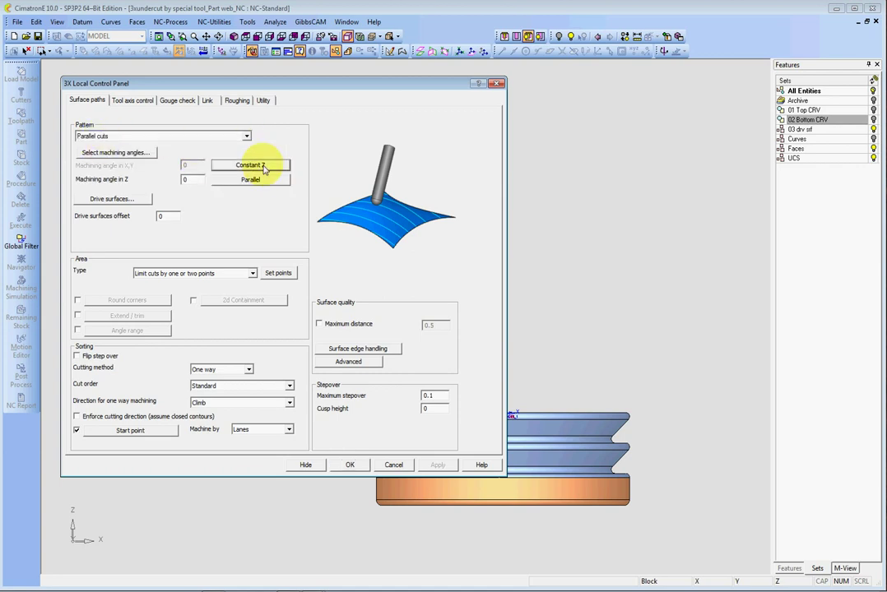
- Define the drive surfaces by criteria, selecting all faces that belong to the set 03 drv srf
click(113, 199)
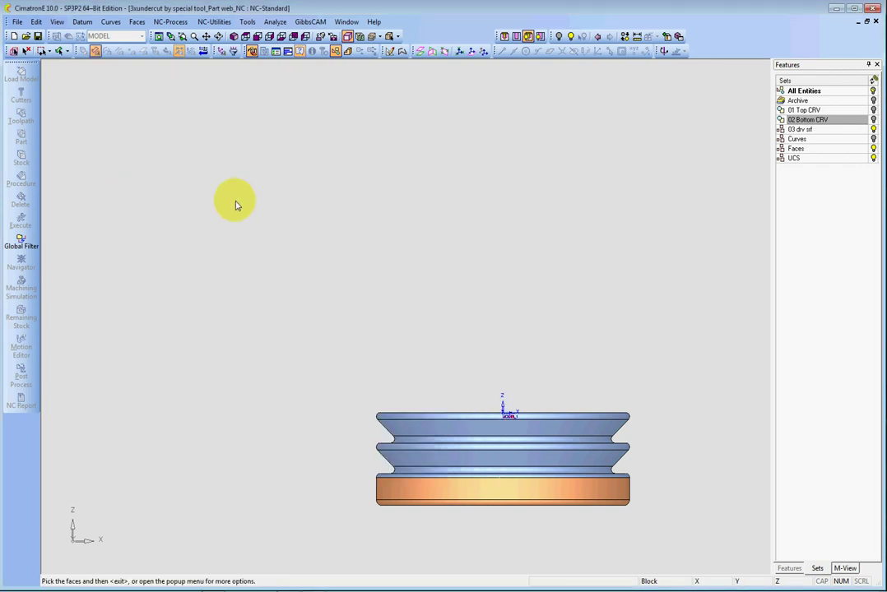
middle_drag(235, 205, 287, 292)
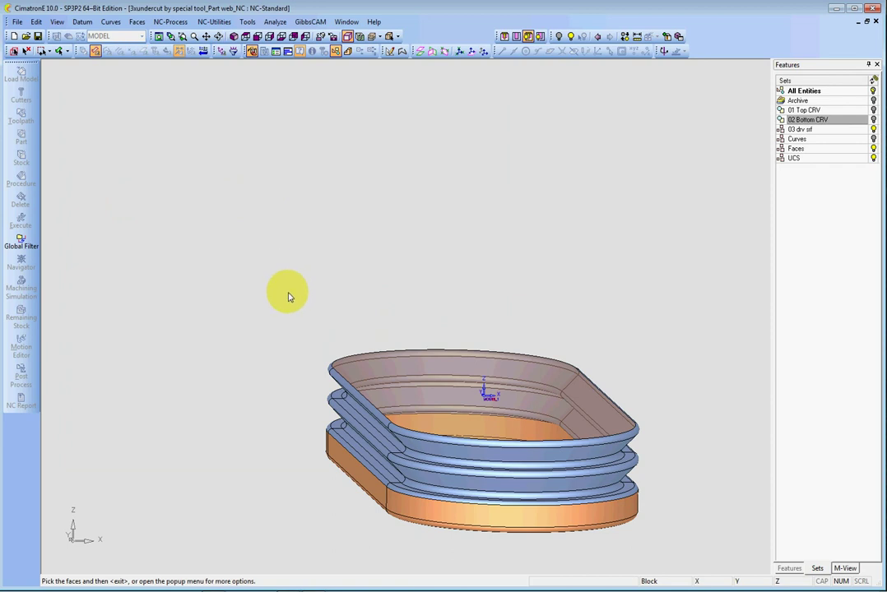
scroll(306, 241, up, 3)
scroll(297, 218, down, 3)
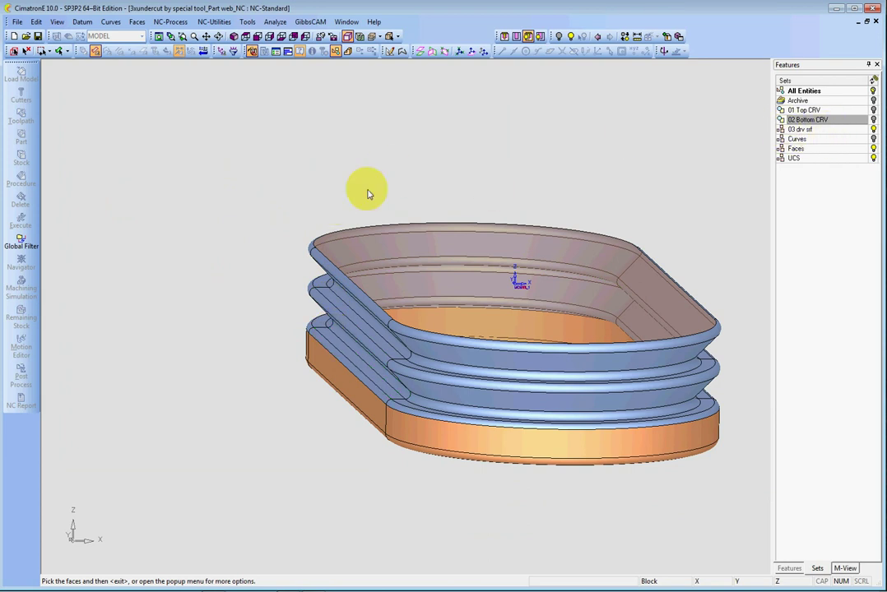
right_click(271, 143)
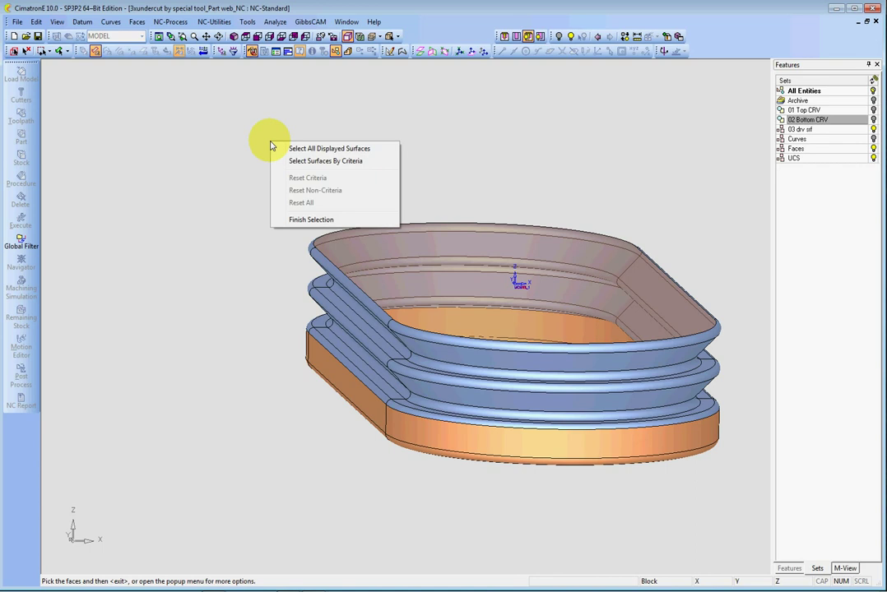
click(329, 161)
drag(121, 66, 236, 116)
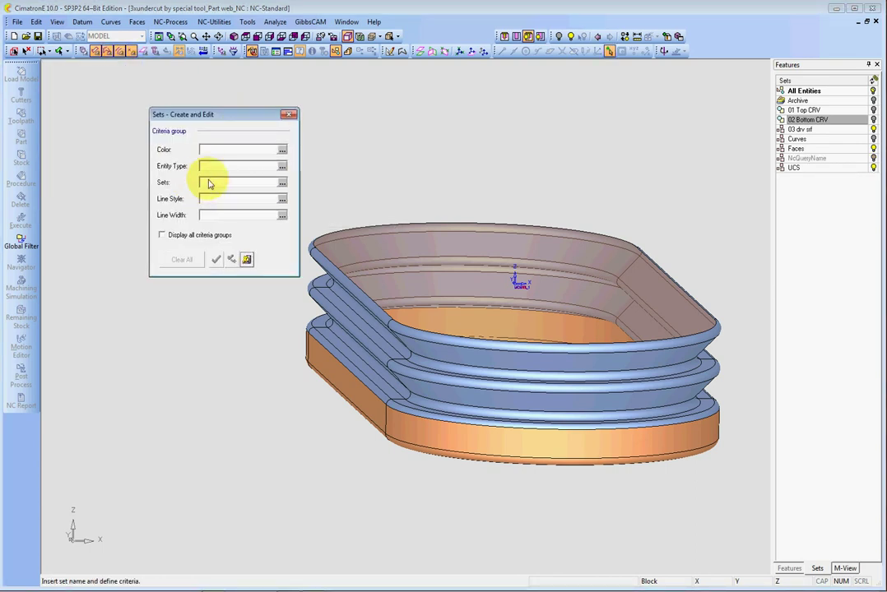
click(282, 182)
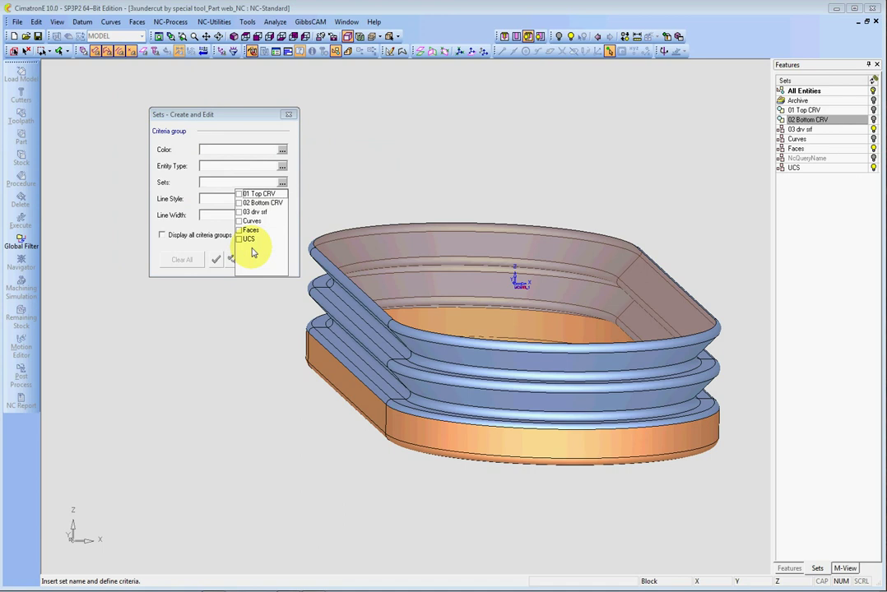
click(238, 211)
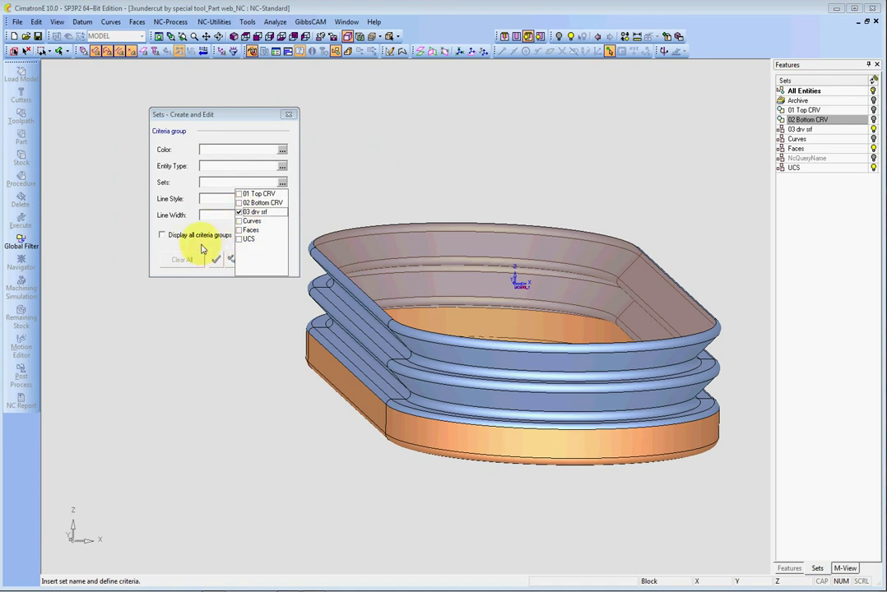
click(215, 259)
click(216, 259)
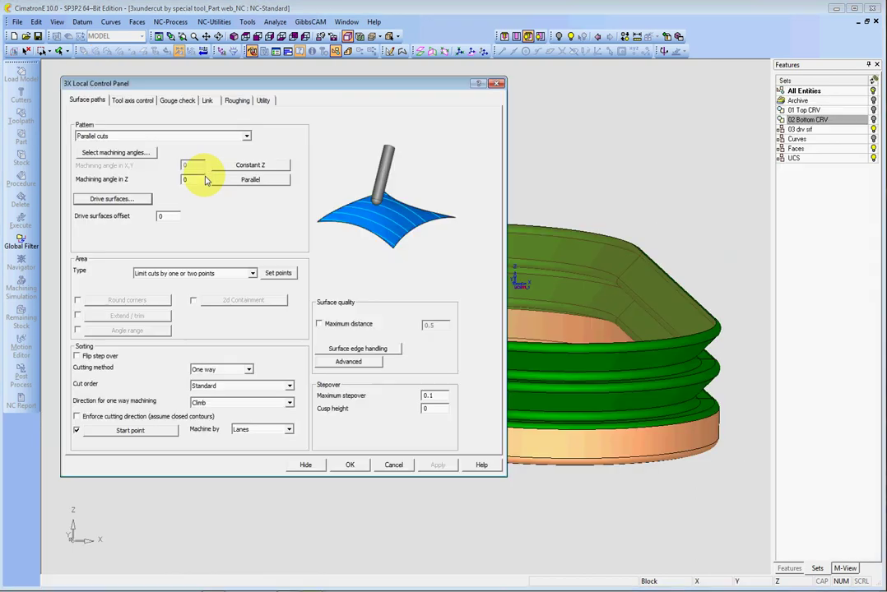
- Set the area type to Limit cuts by one or two points and pick the first point at the top rim's corner
click(170, 274)
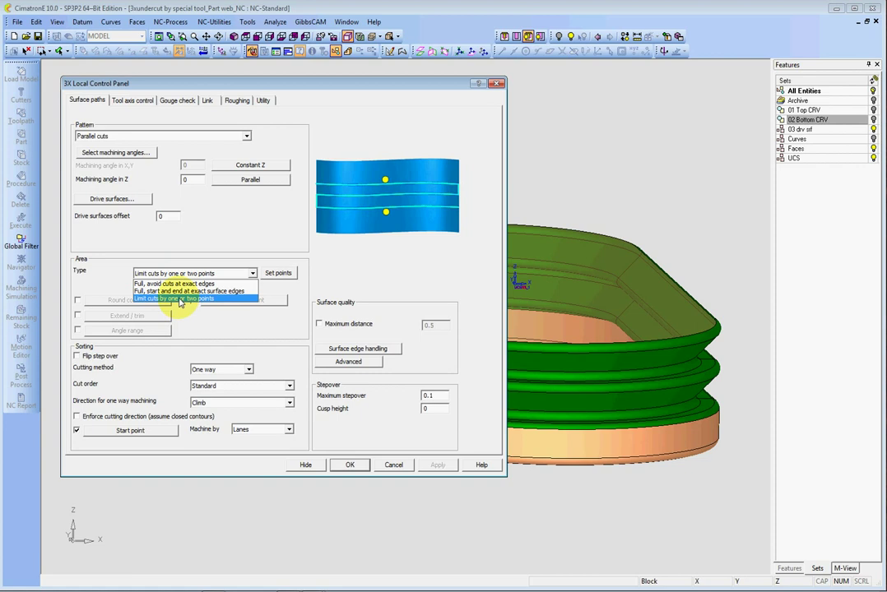
click(180, 301)
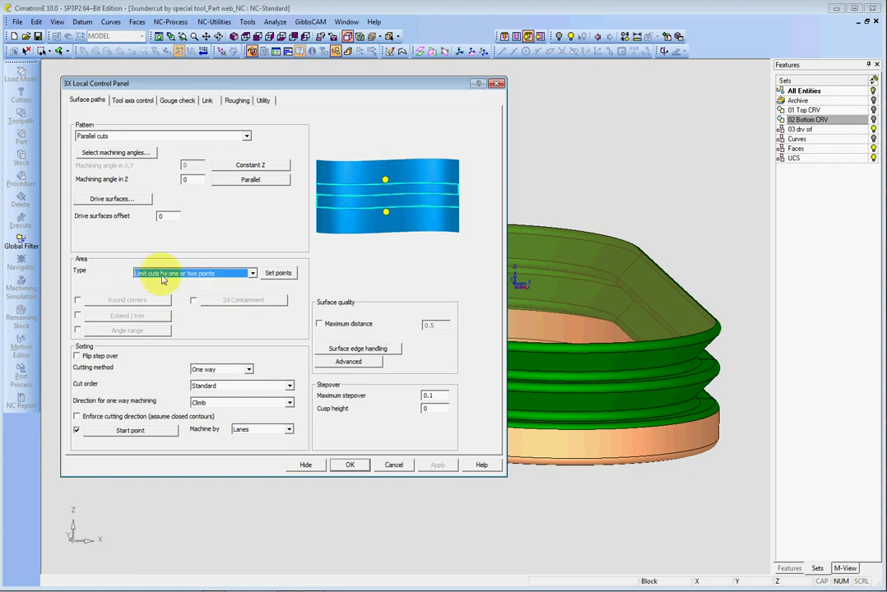
click(280, 273)
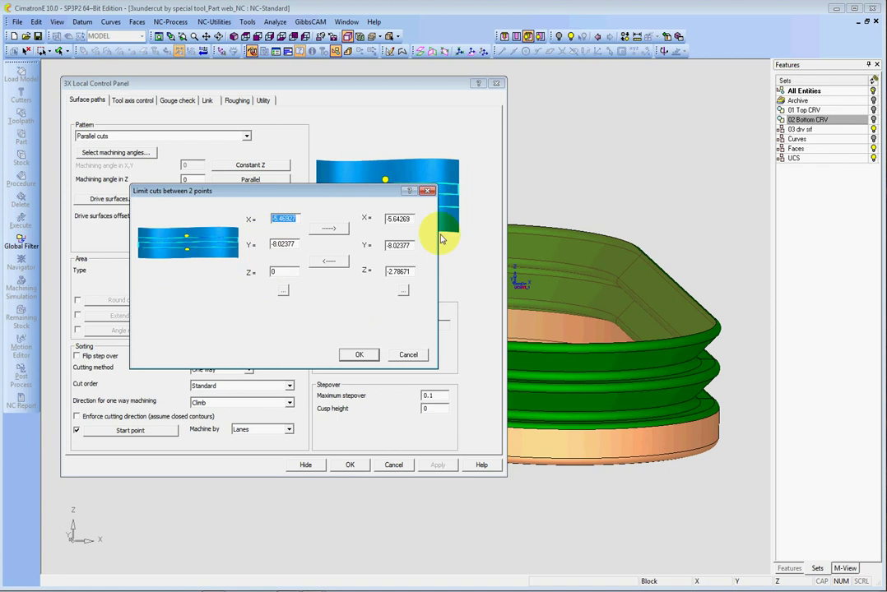
click(283, 291)
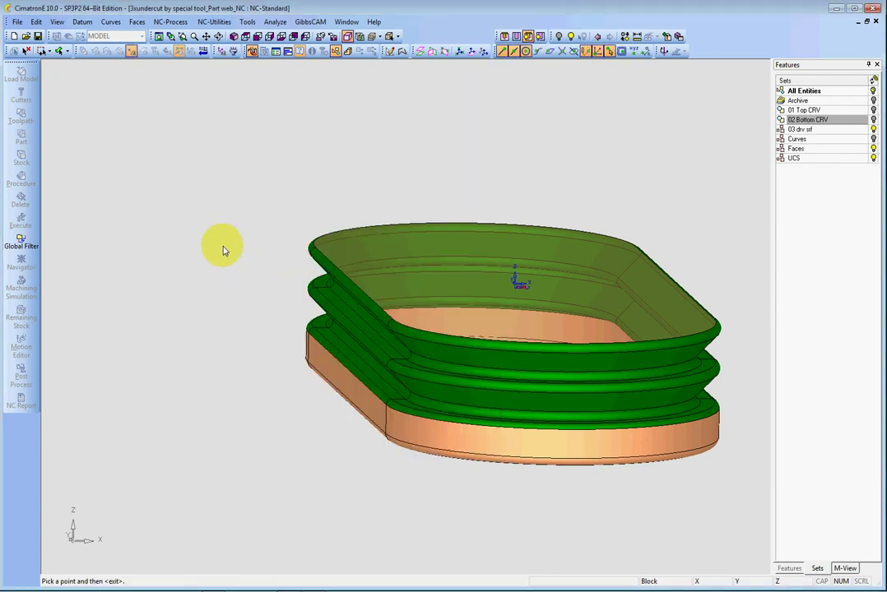
scroll(322, 396, up, 5)
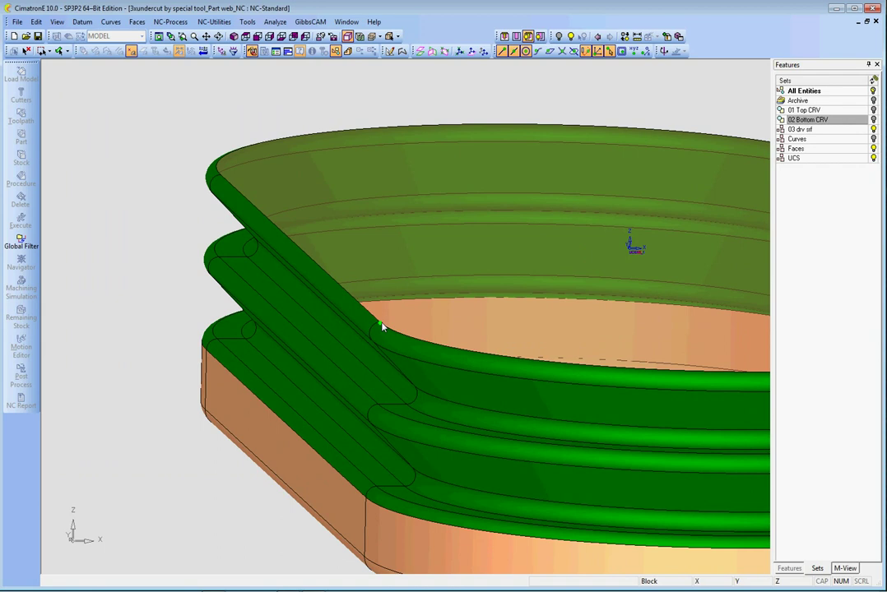
scroll(204, 198, down, 3)
click(181, 188)
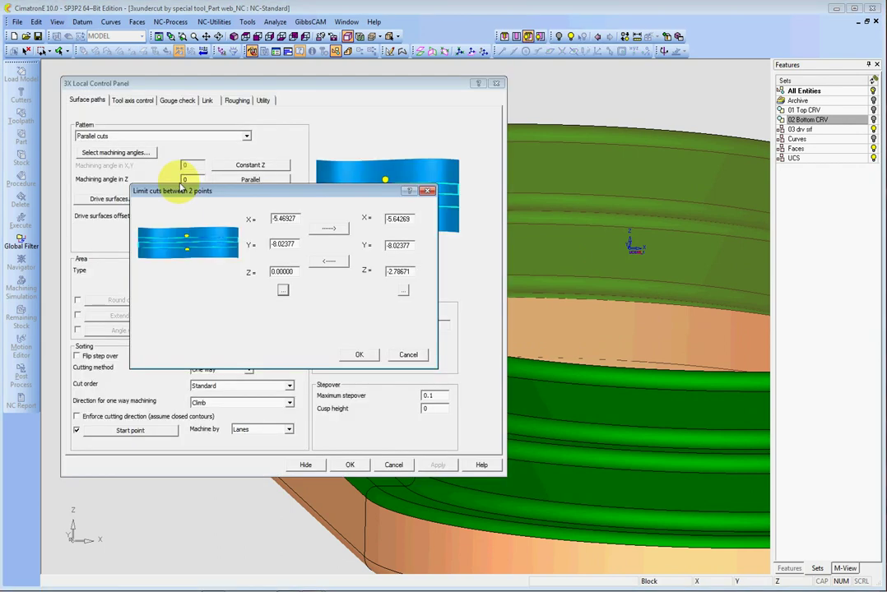
- Pick the second limiting point on the part and accept the two-point cut limits
click(404, 295)
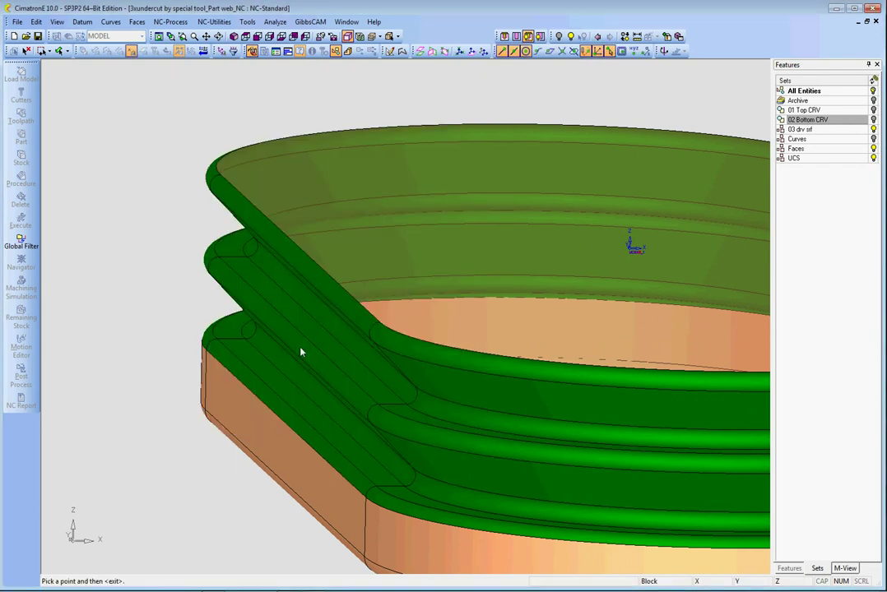
click(186, 216)
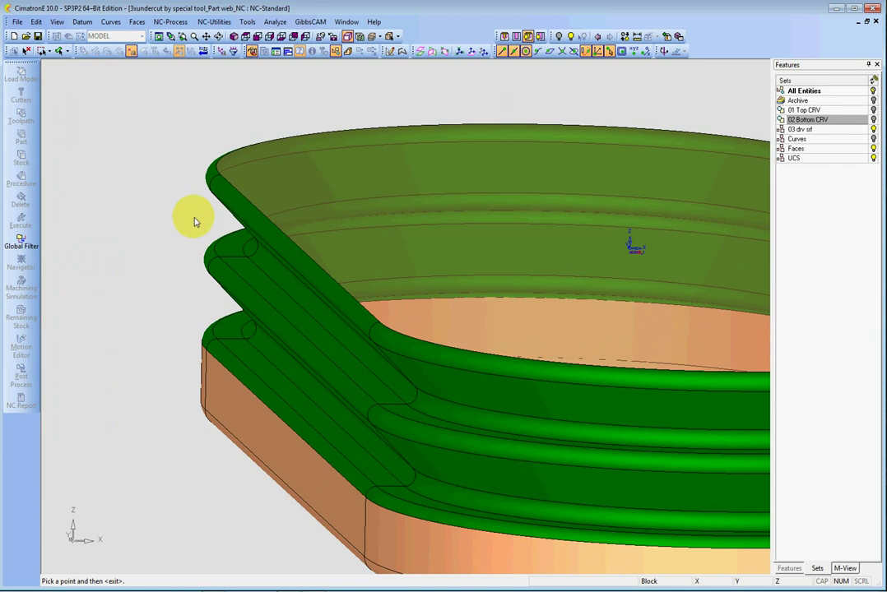
click(358, 355)
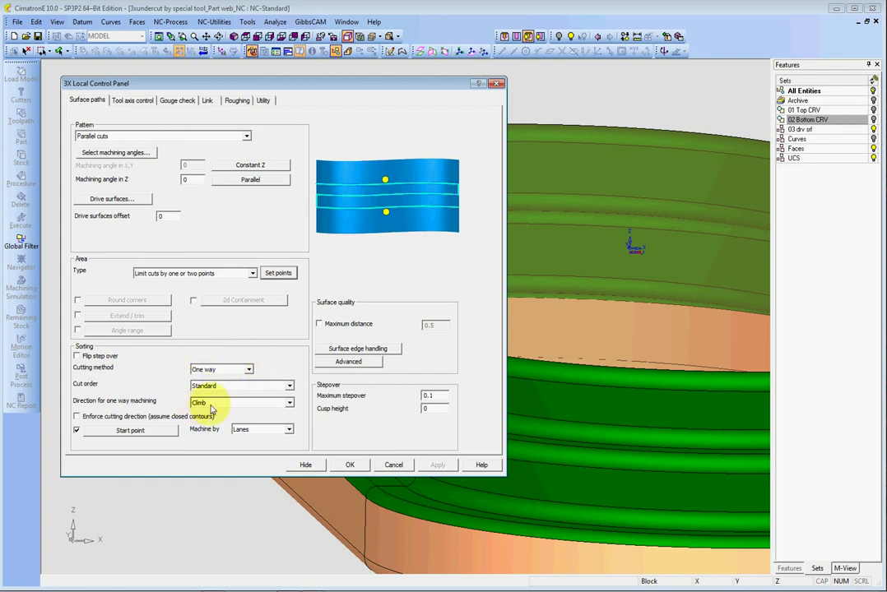
- Define the cutting start point by position on the part's opposite long side and accept its coordinates
click(129, 433)
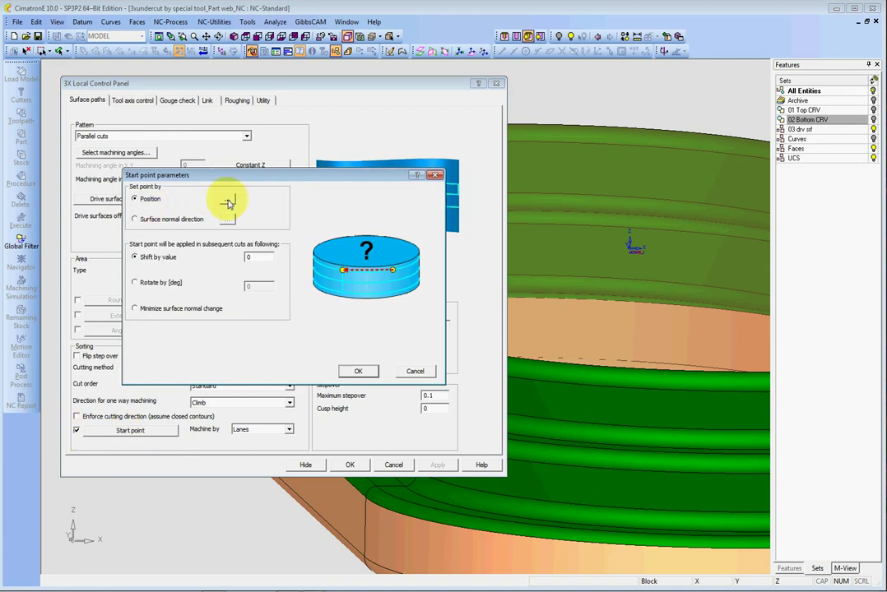
click(228, 202)
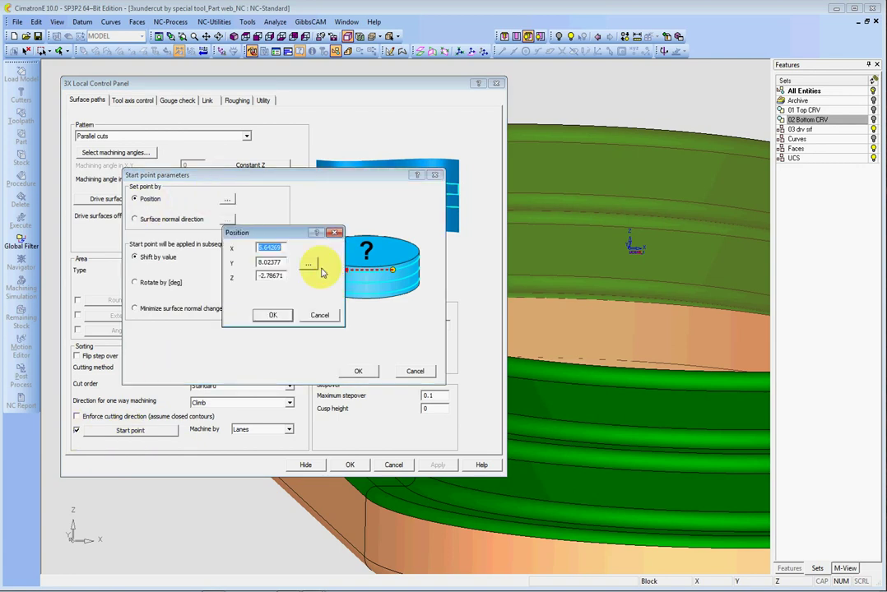
click(310, 265)
scroll(495, 330, down, 5)
middle_drag(495, 331, 414, 269)
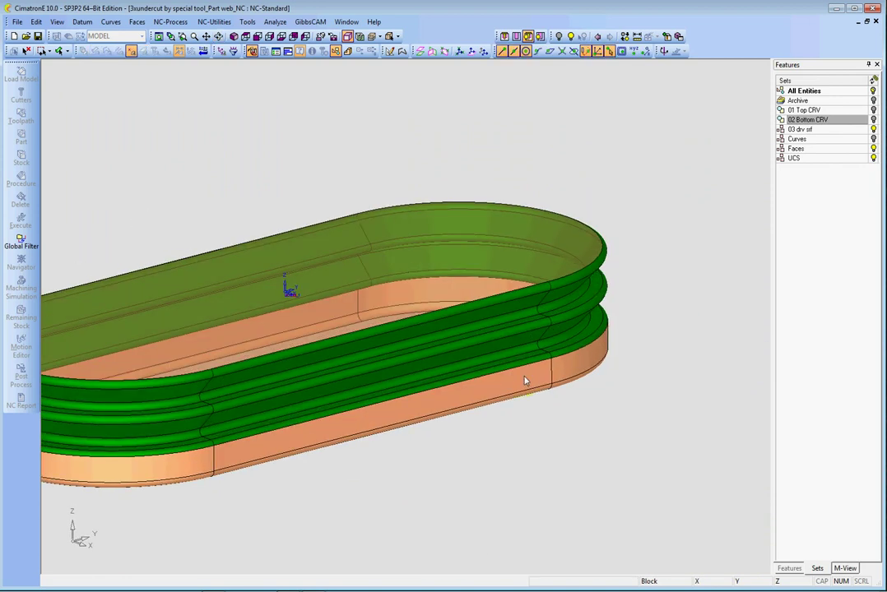
middle_click(317, 192)
click(272, 316)
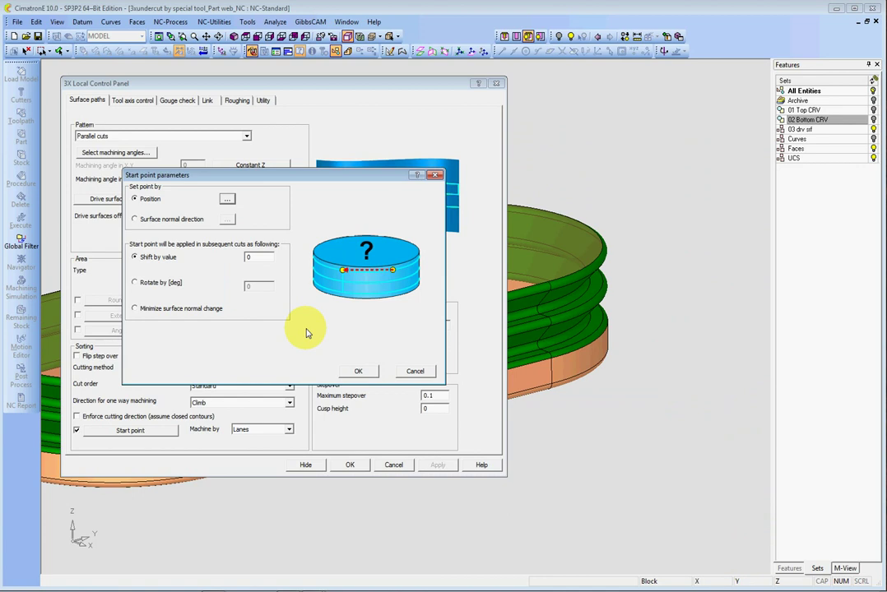
- Accept the start point parameters and check the maximum stepover and the tool axis output format
click(357, 371)
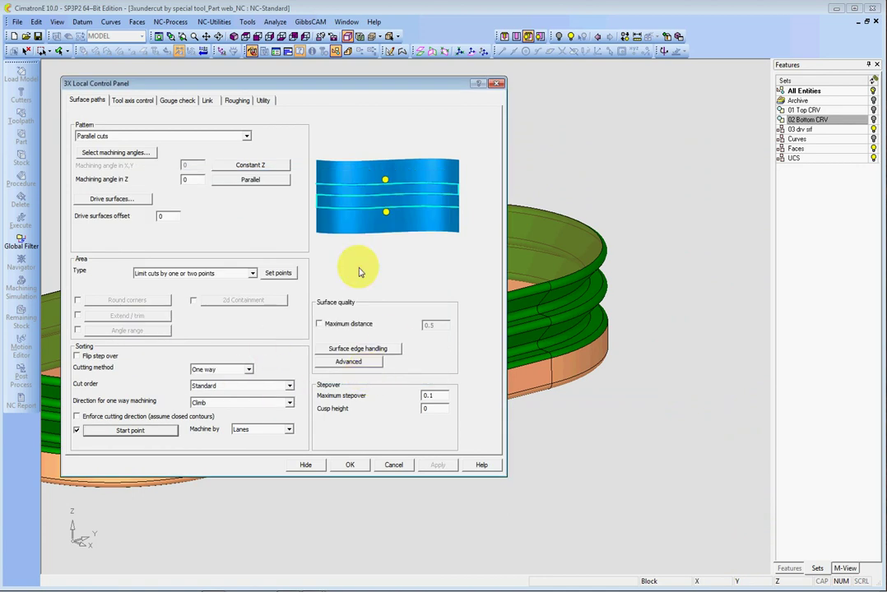
click(436, 396)
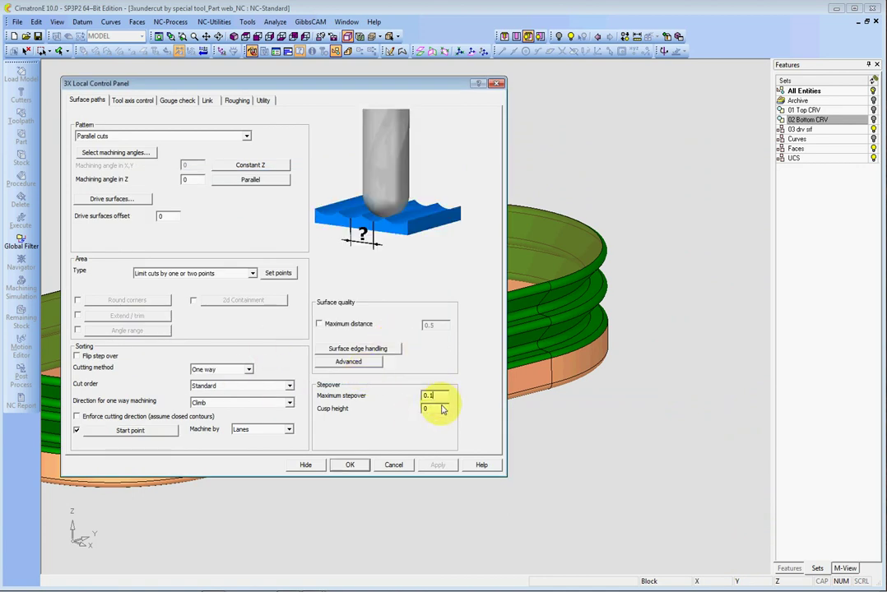
click(144, 102)
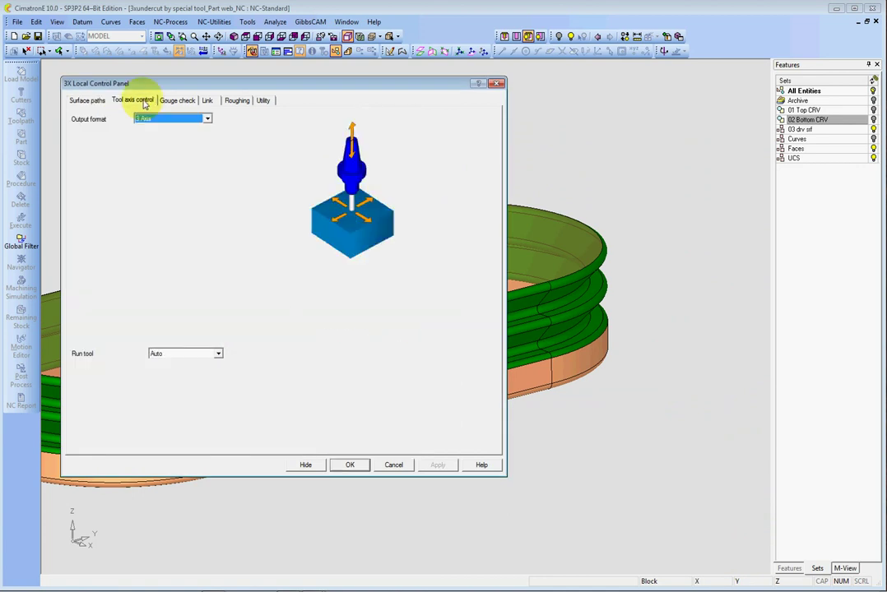
- Set the first gouge check's strategy to Report collisions for the flute and shaft against the drive surfaces
click(183, 102)
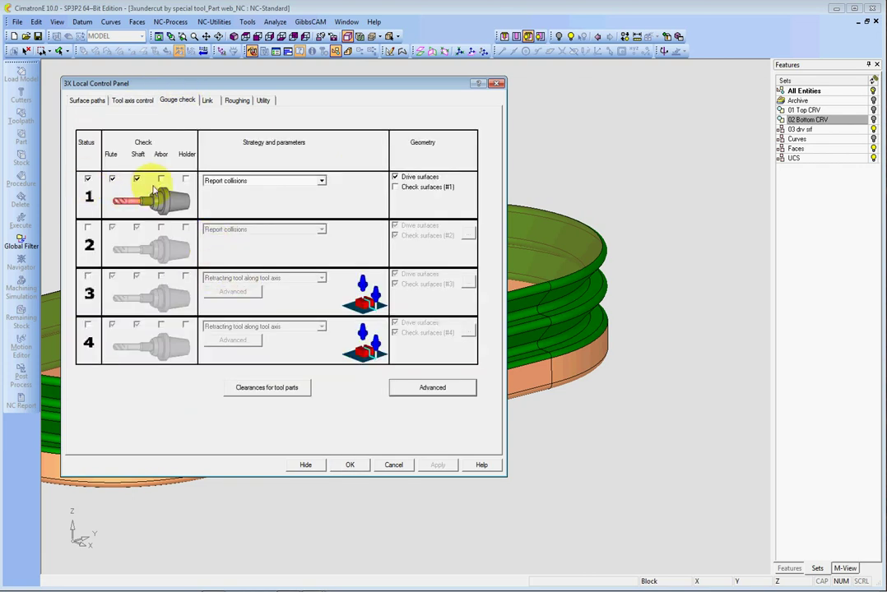
drag(253, 83, 297, 79)
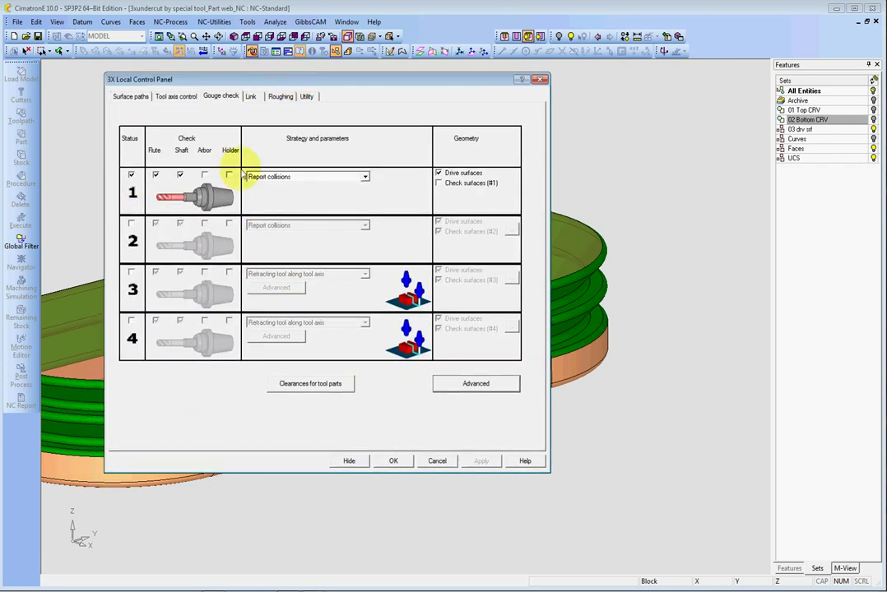
click(364, 176)
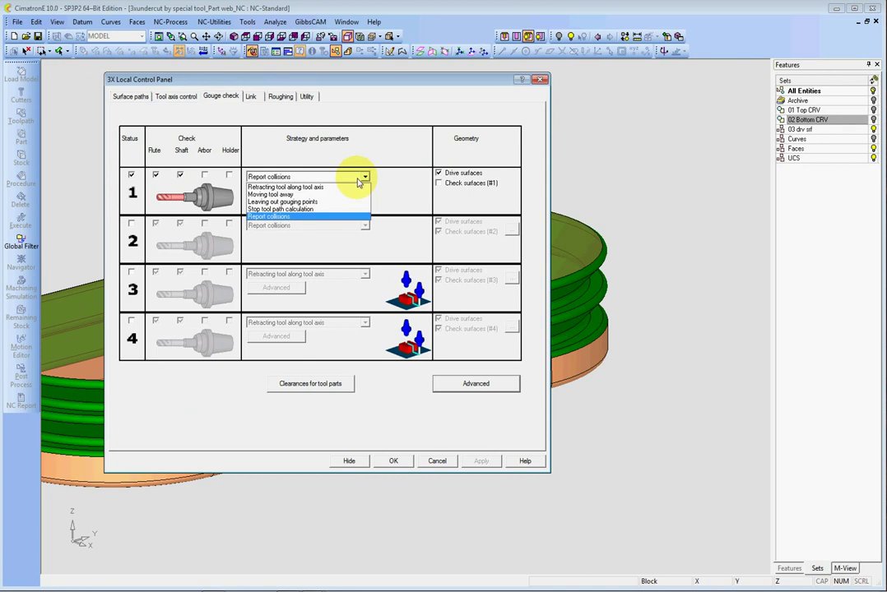
click(265, 222)
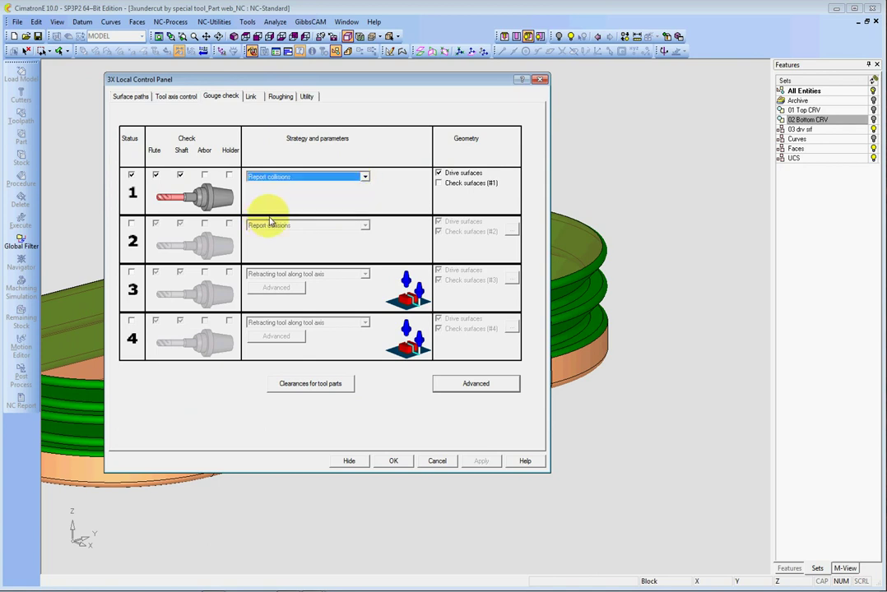
- Review the advanced gouge checking parameters and the clearances for tool parts, accepting both as they are
click(477, 385)
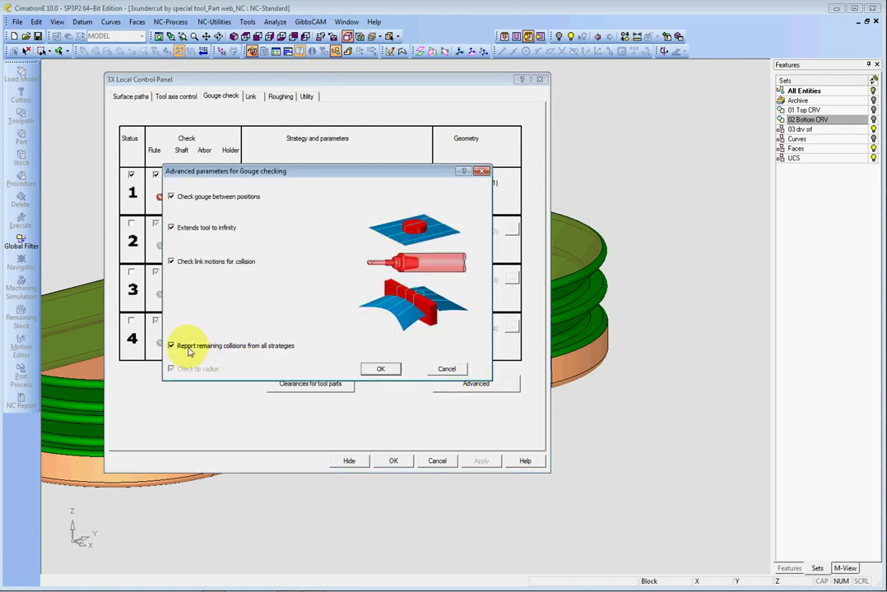
click(380, 369)
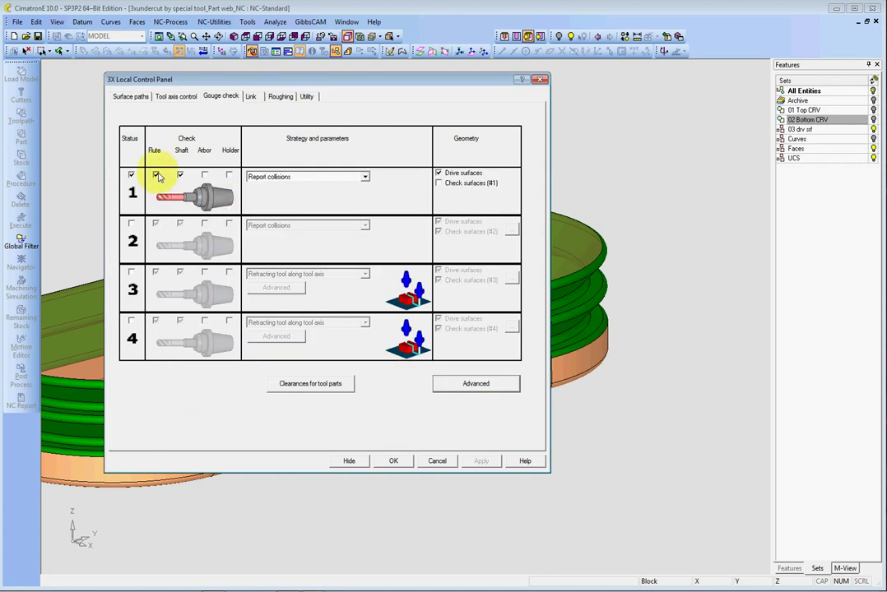
click(313, 383)
drag(338, 170, 365, 145)
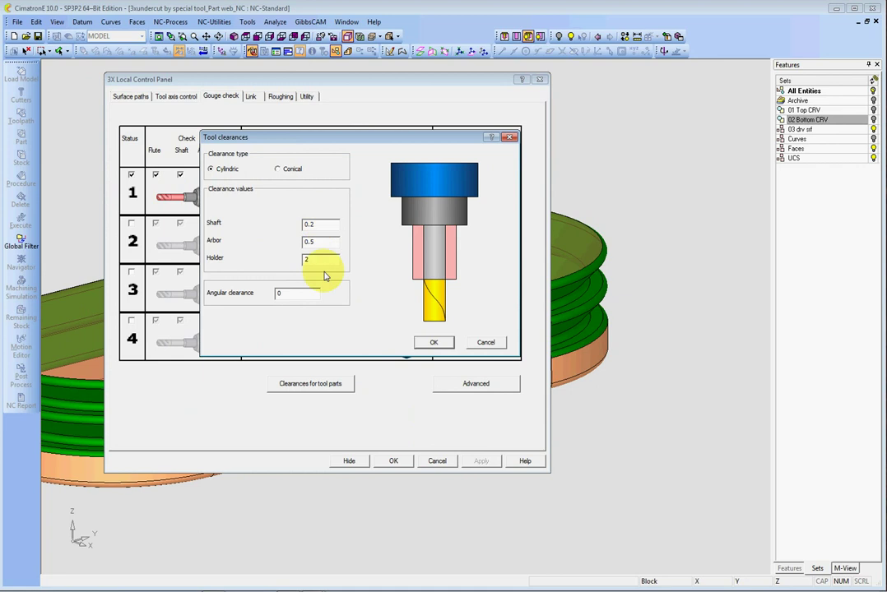
click(433, 344)
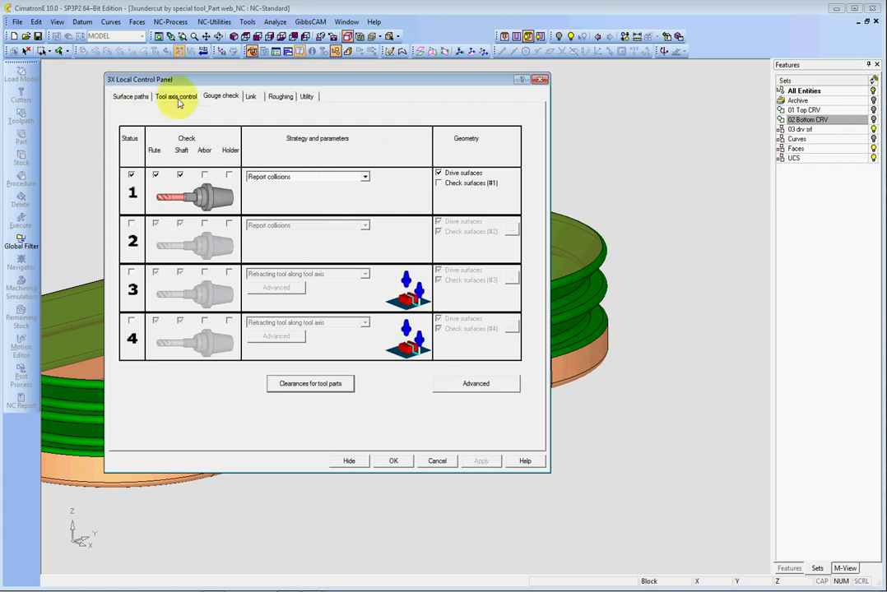
- Set the links between slices to Step for small and large moves, with Use Lead-In/Out for the small moves
click(178, 98)
click(221, 96)
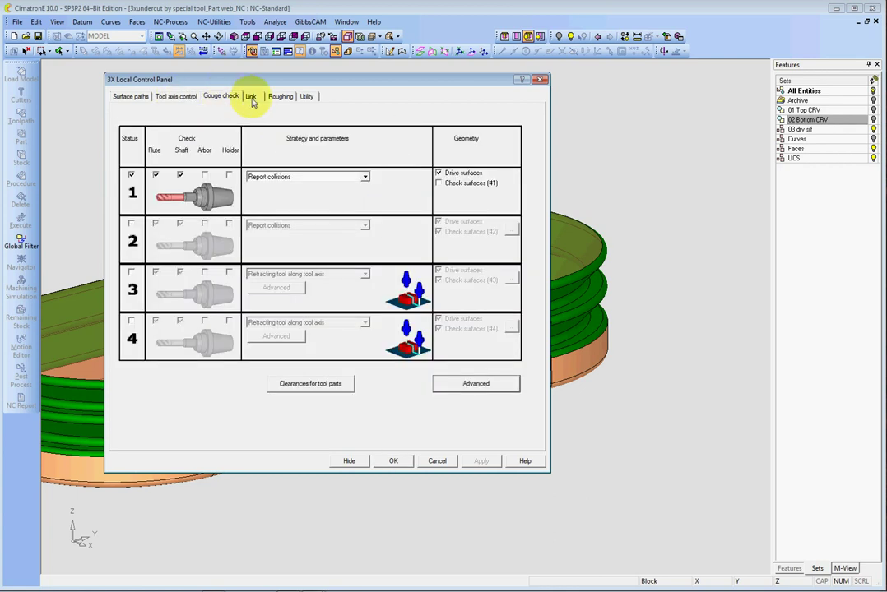
click(250, 96)
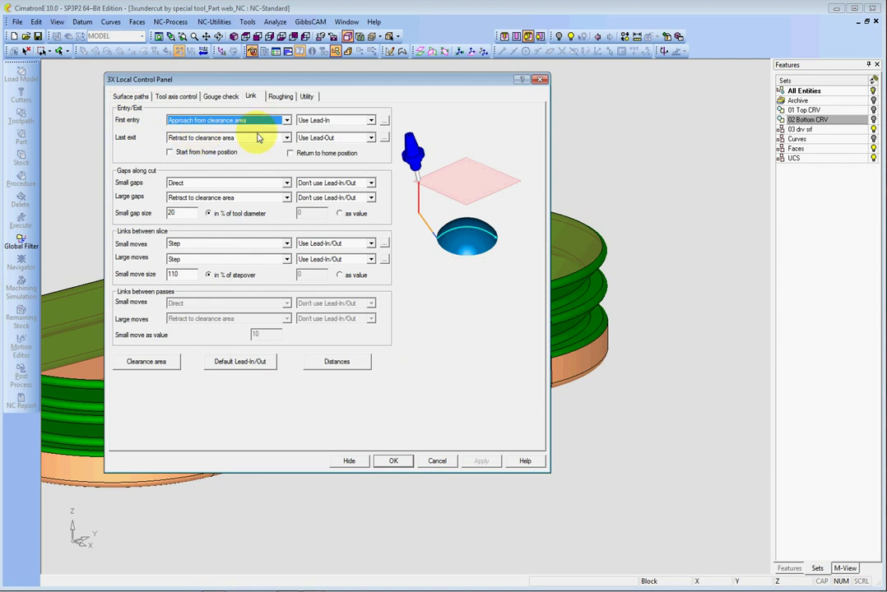
drag(311, 81, 347, 112)
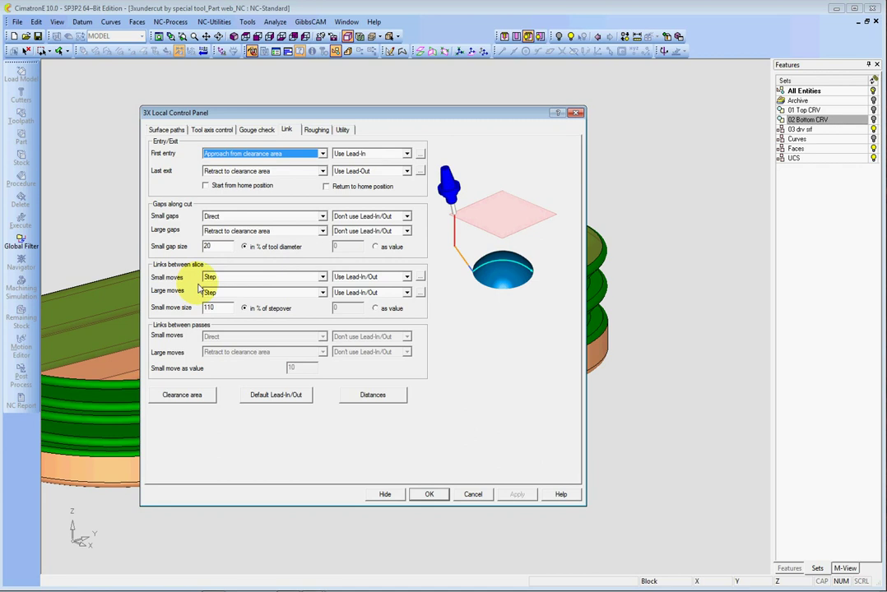
click(320, 277)
click(237, 309)
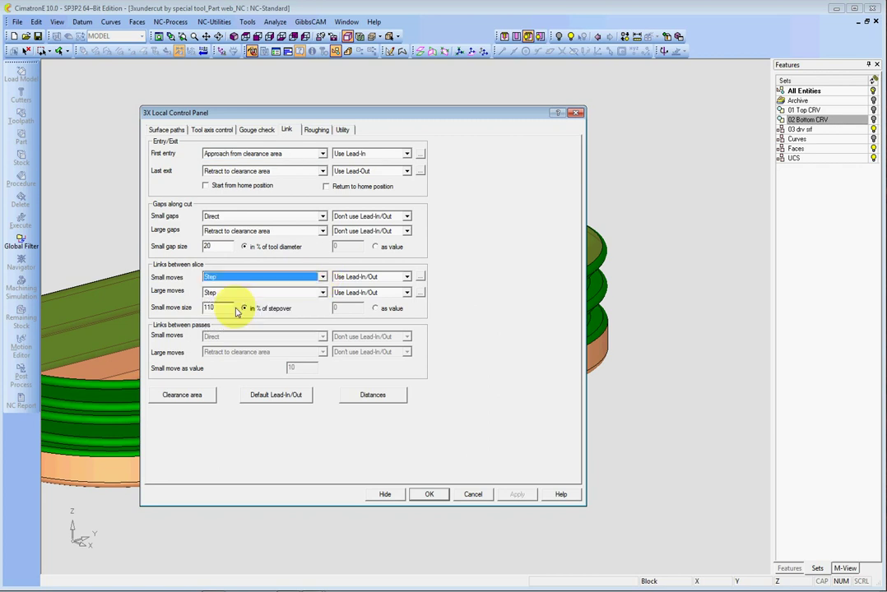
click(322, 293)
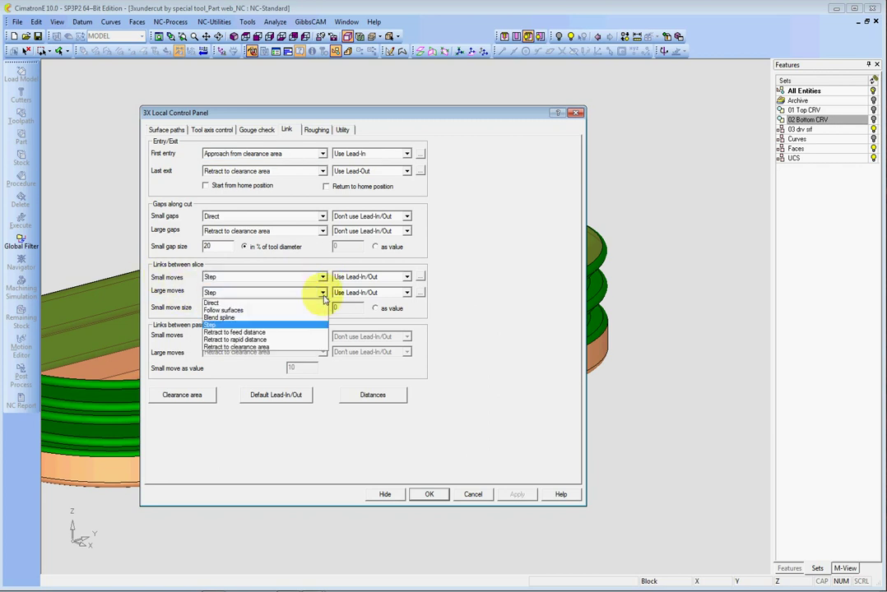
click(278, 319)
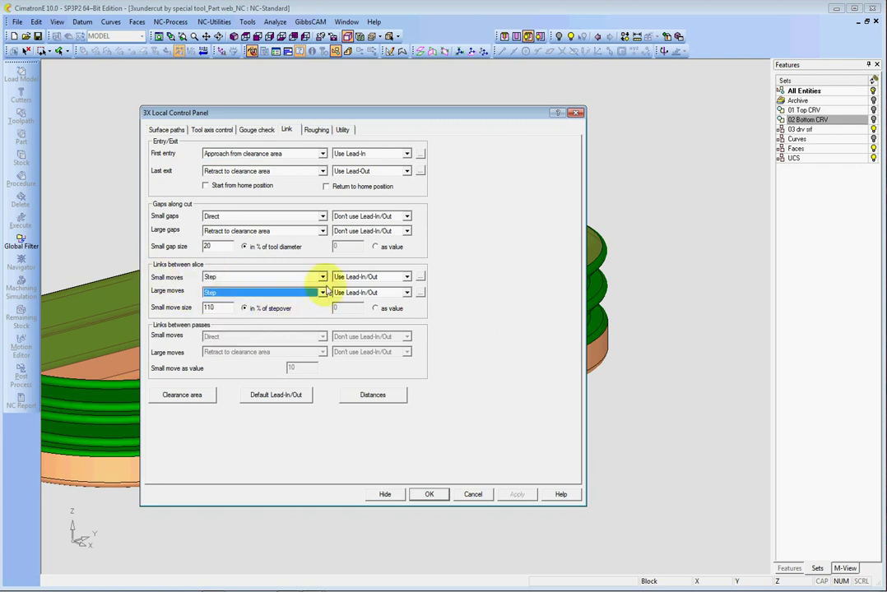
click(393, 282)
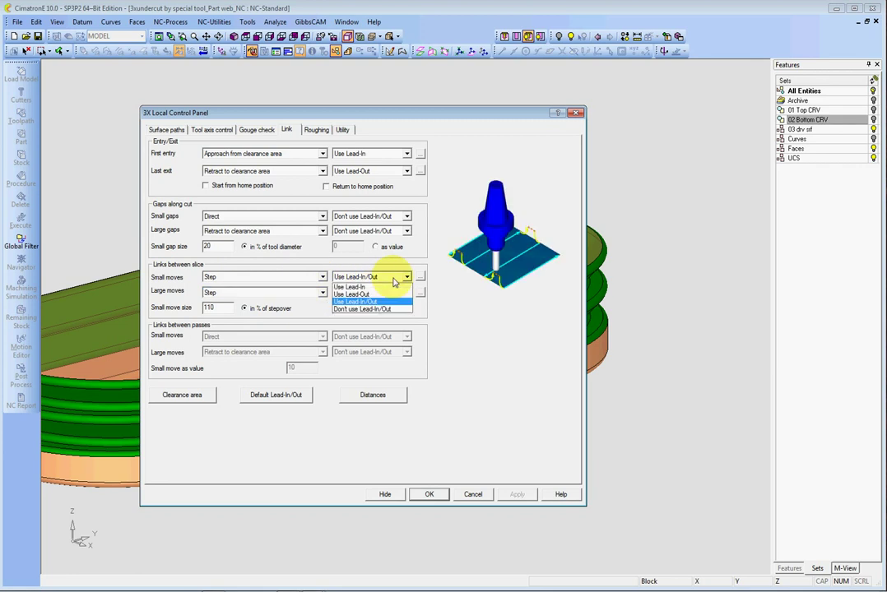
click(387, 287)
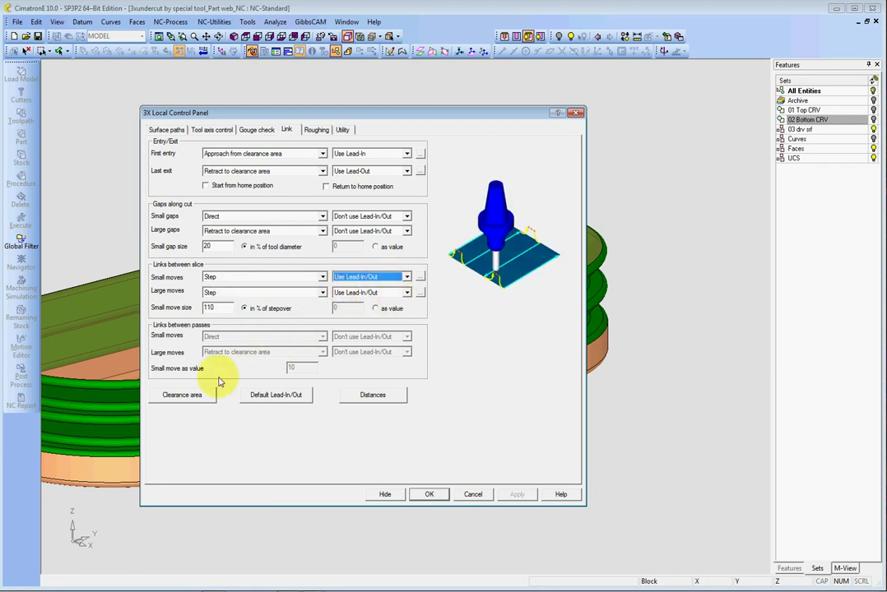
- Define the default lead-in as a horizontal tangential arc with a 45 arc sweep, copy it to the lead-out and accept
drag(347, 114, 348, 77)
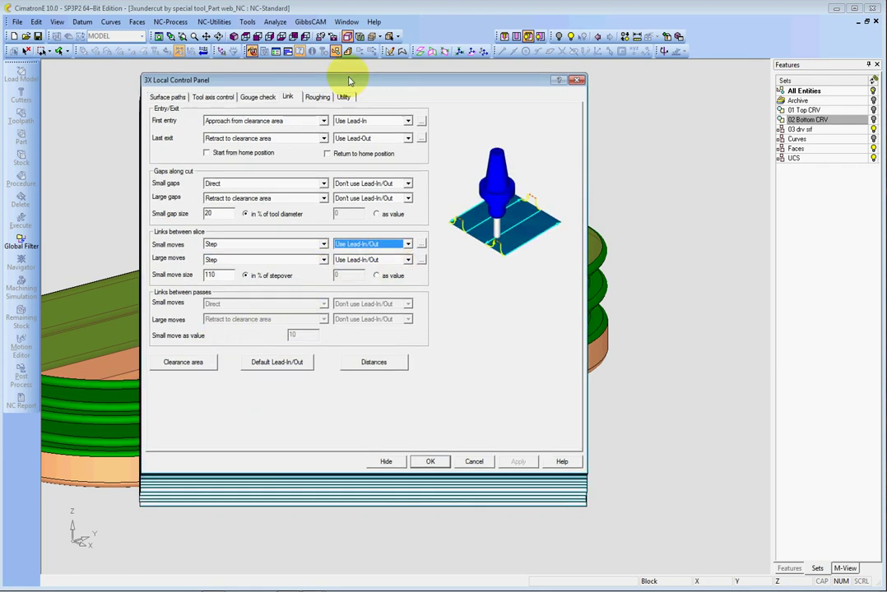
click(281, 358)
drag(288, 157, 297, 121)
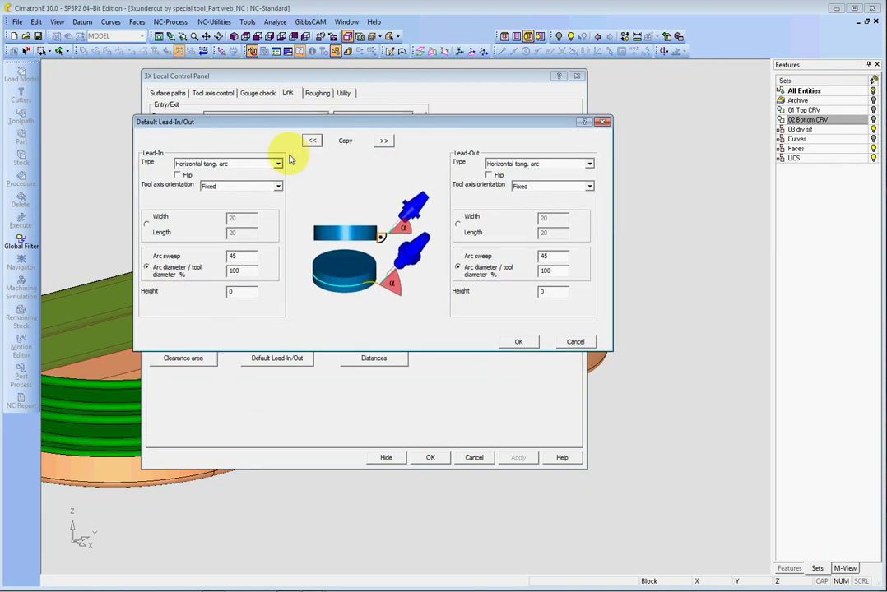
click(280, 165)
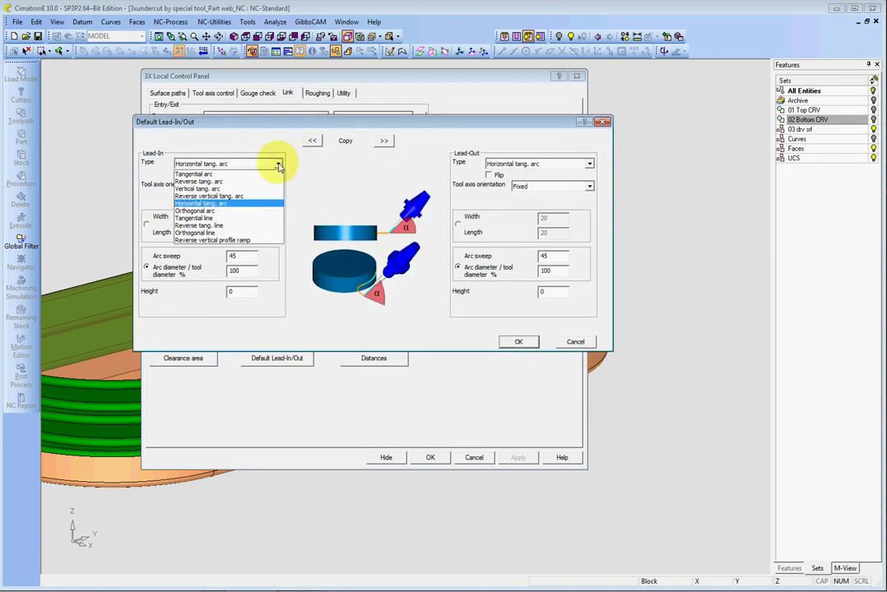
click(206, 204)
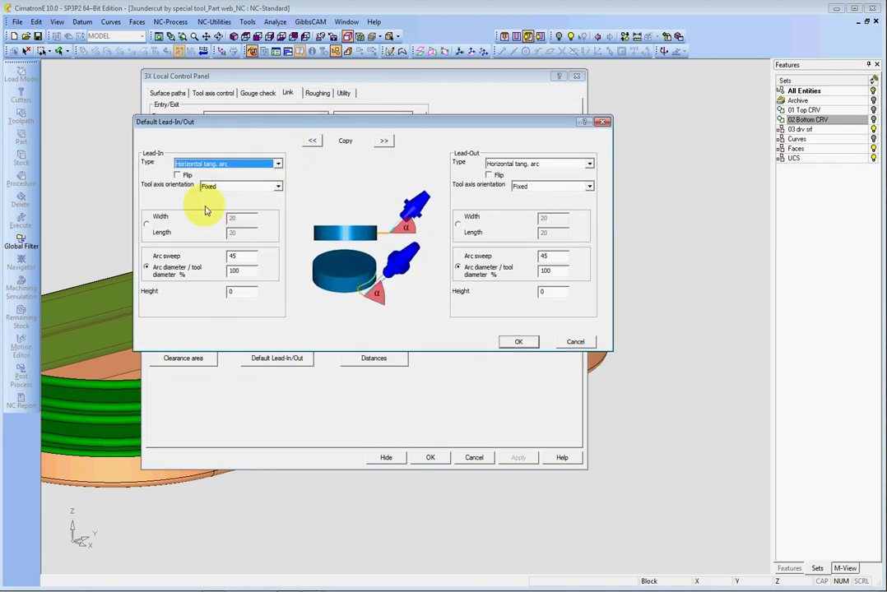
click(235, 256)
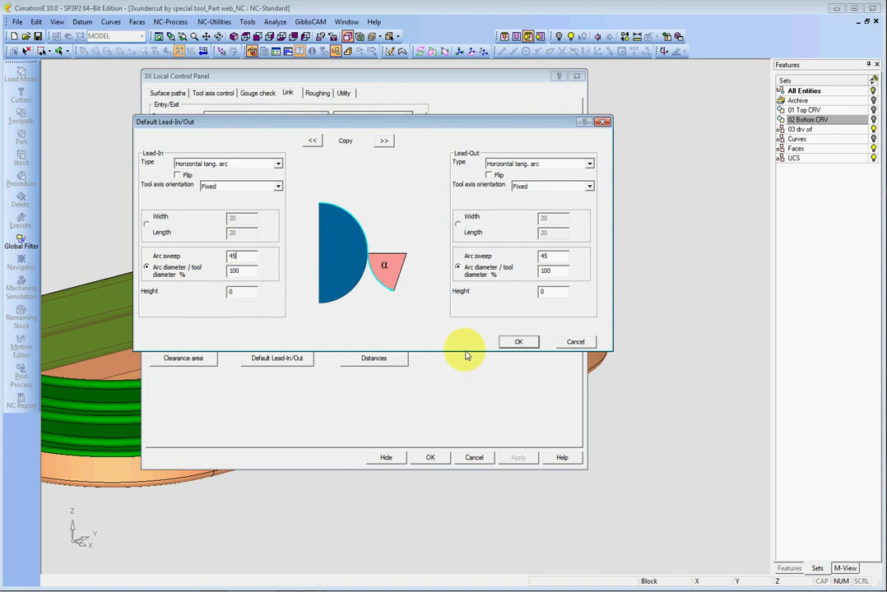
click(384, 141)
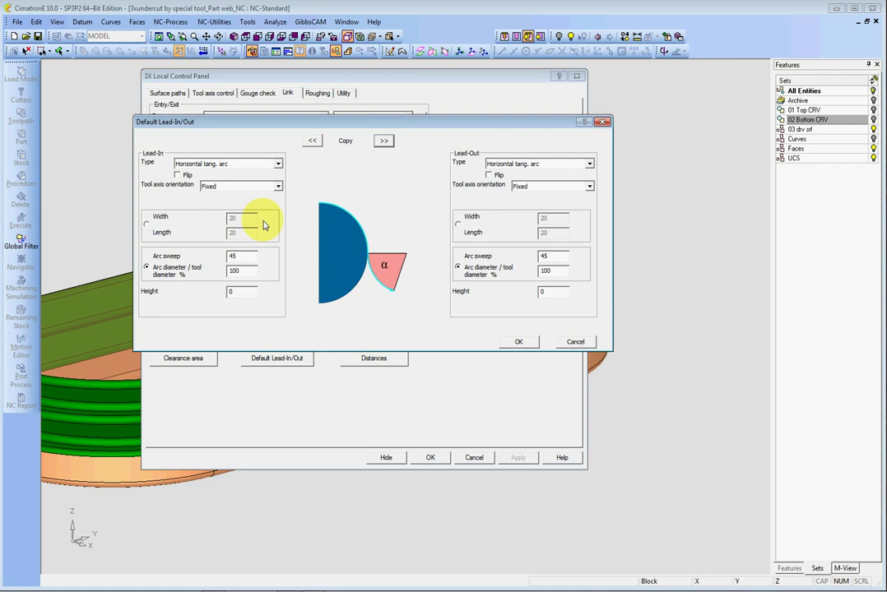
click(521, 343)
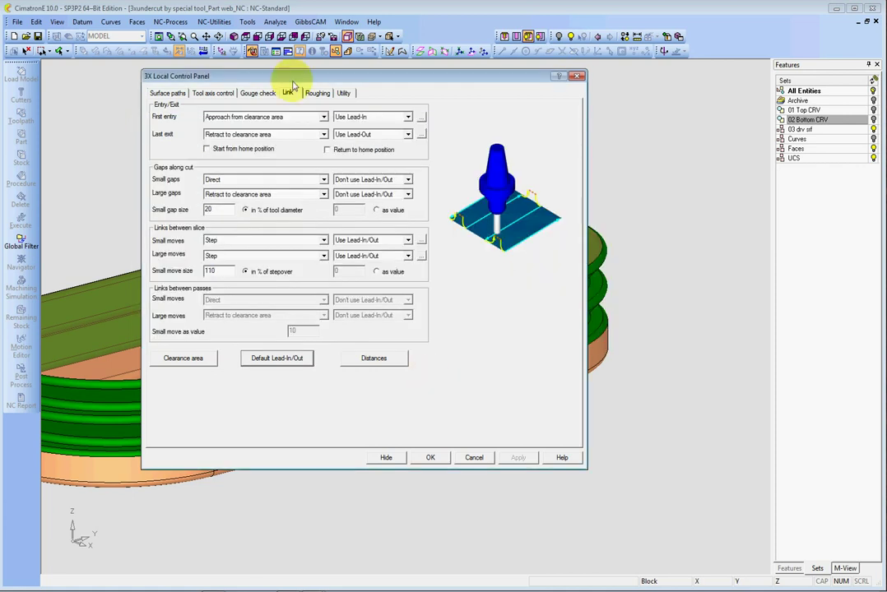
- Define the clearance area as a plane in Z at height 50 and accept it
drag(287, 78, 283, 89)
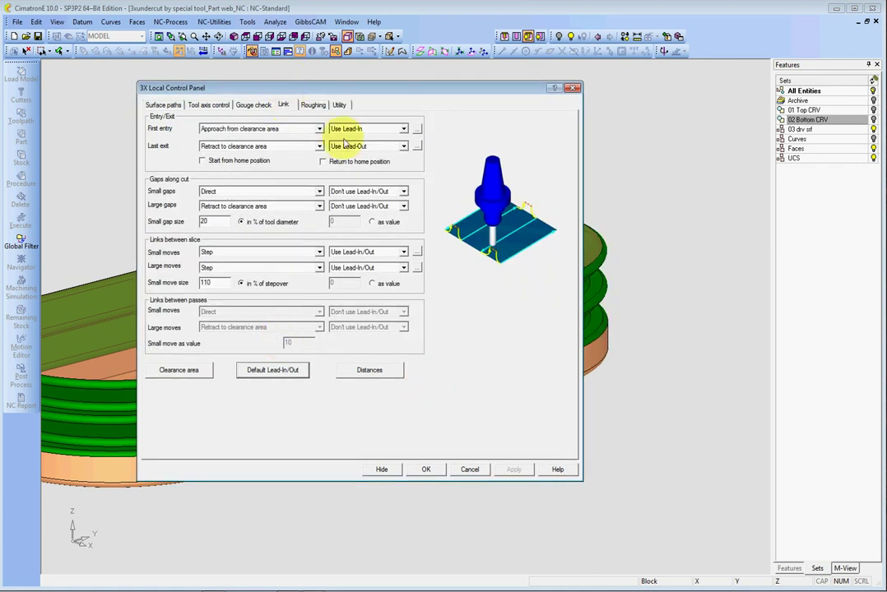
click(175, 372)
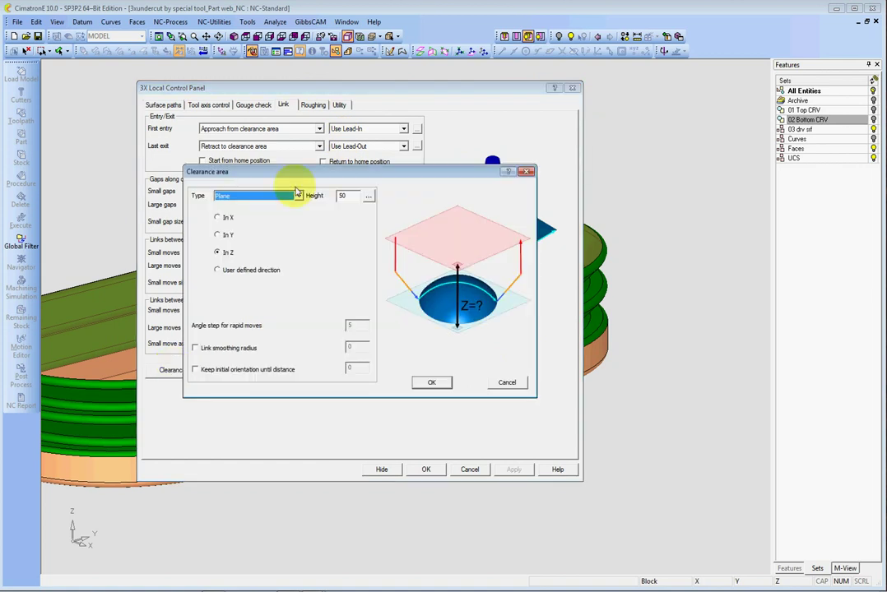
drag(355, 175, 296, 157)
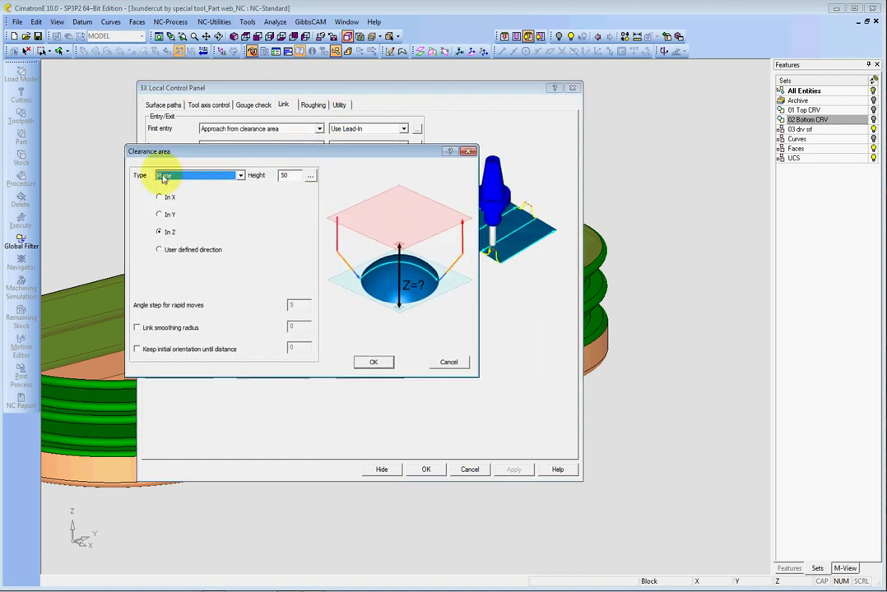
click(240, 175)
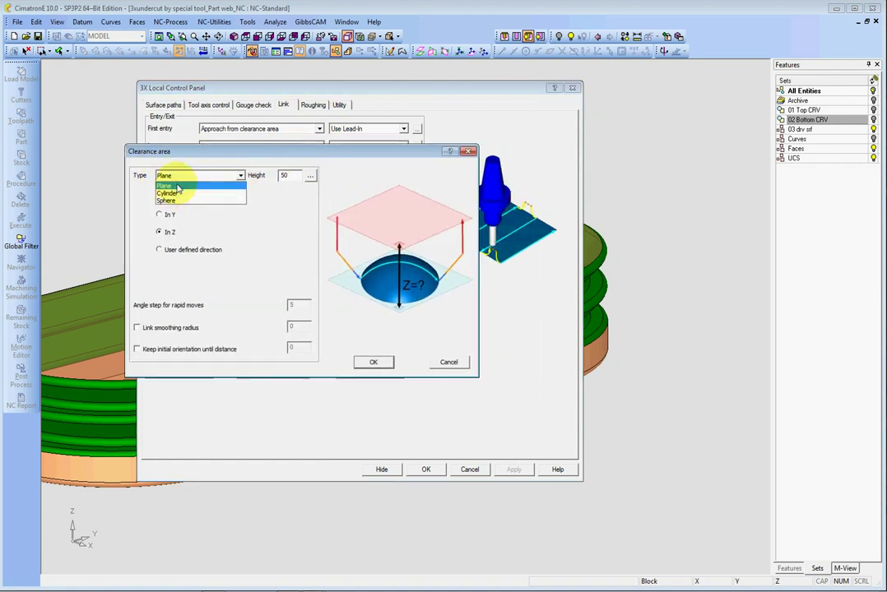
click(168, 184)
click(294, 181)
double_click(284, 175)
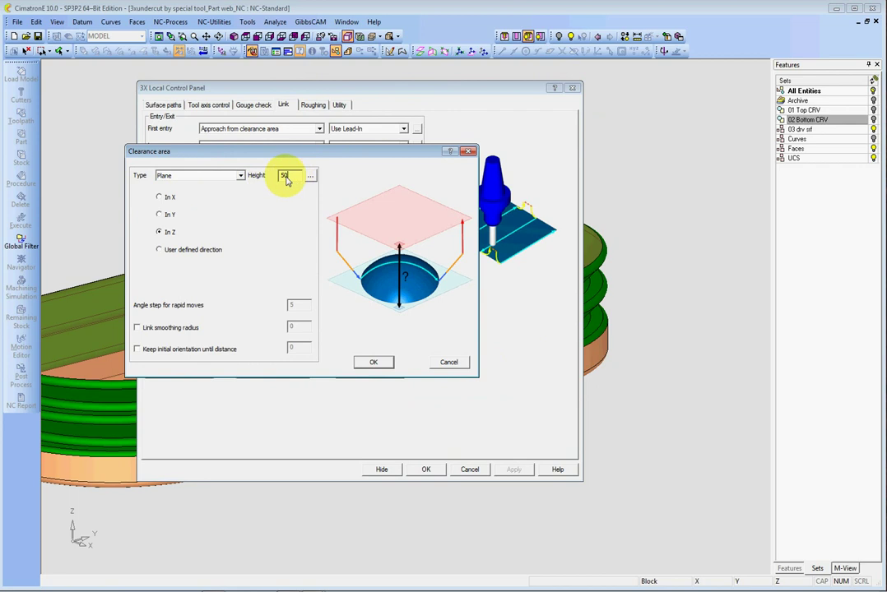
click(376, 362)
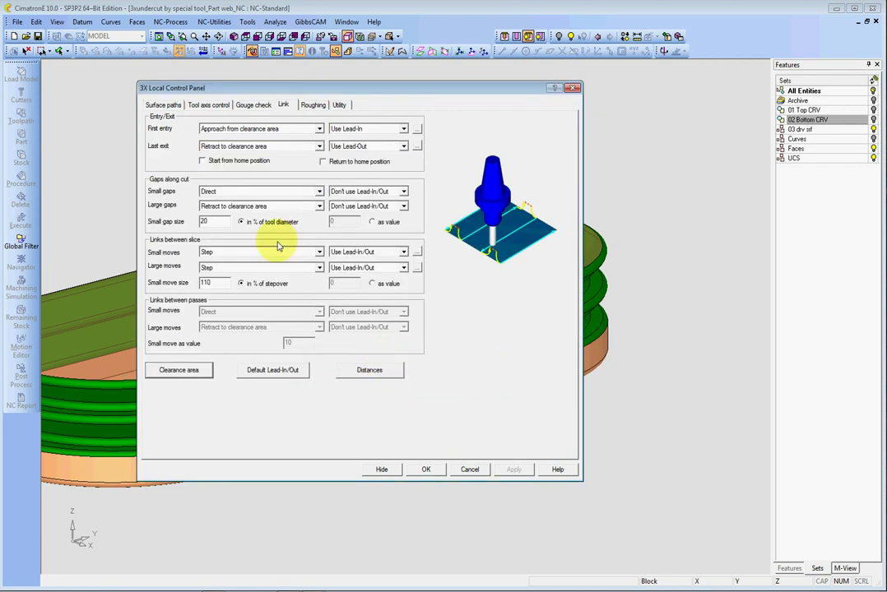
- Review the rapid, feed and air move safety distances of the link settings, leaving them as they are
click(379, 371)
drag(355, 177, 462, 163)
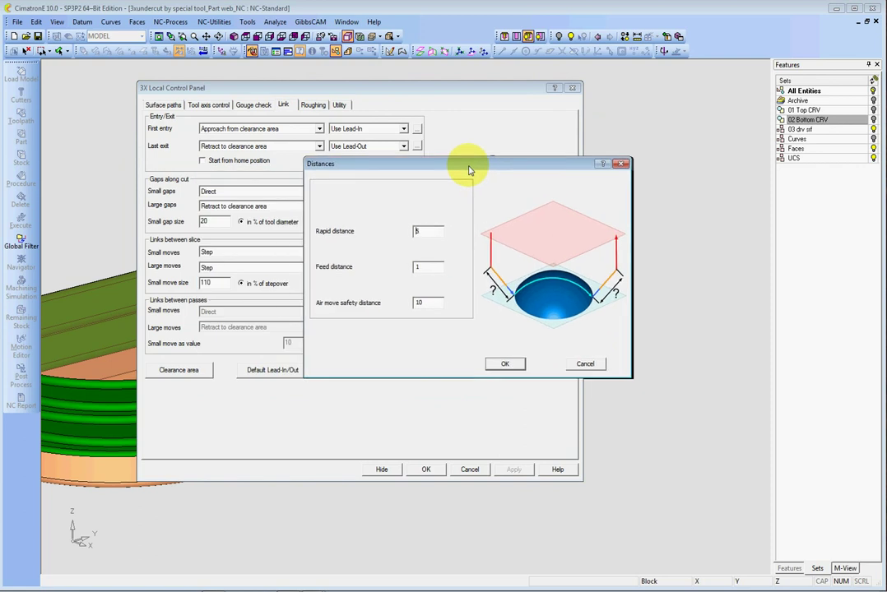
click(429, 272)
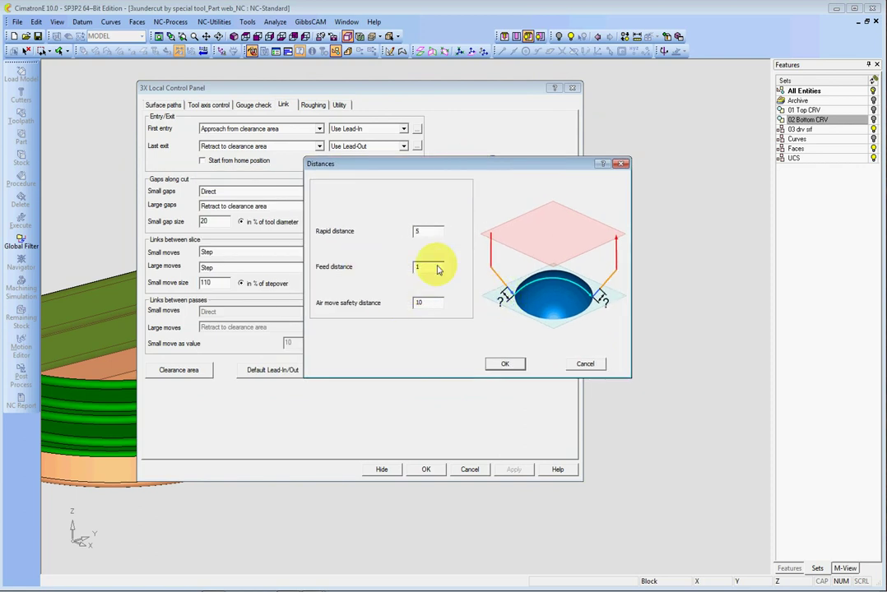
click(417, 232)
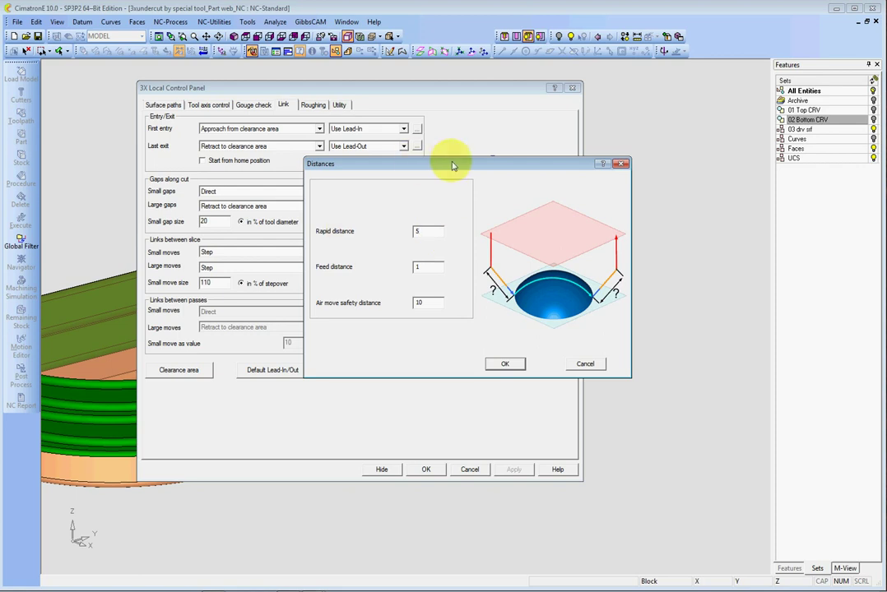
drag(451, 163, 402, 142)
click(380, 281)
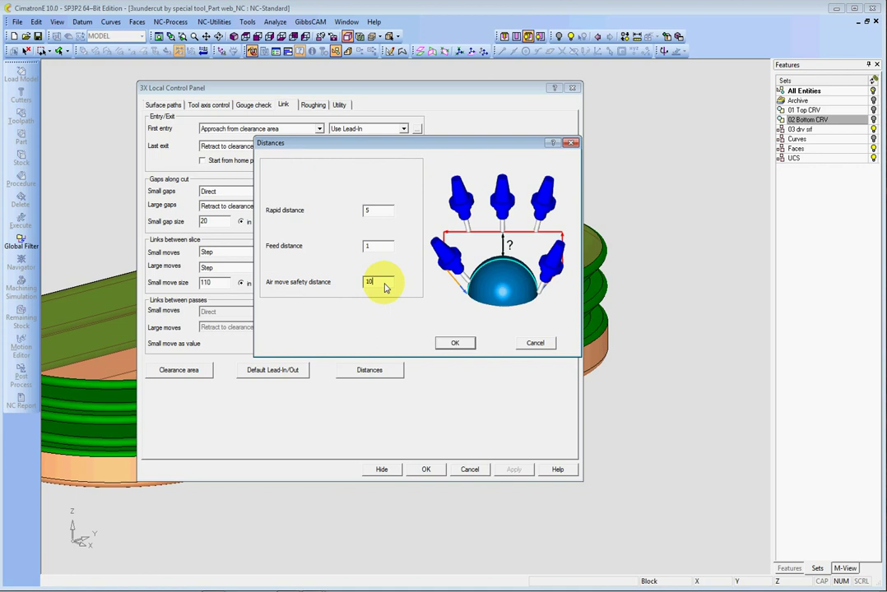
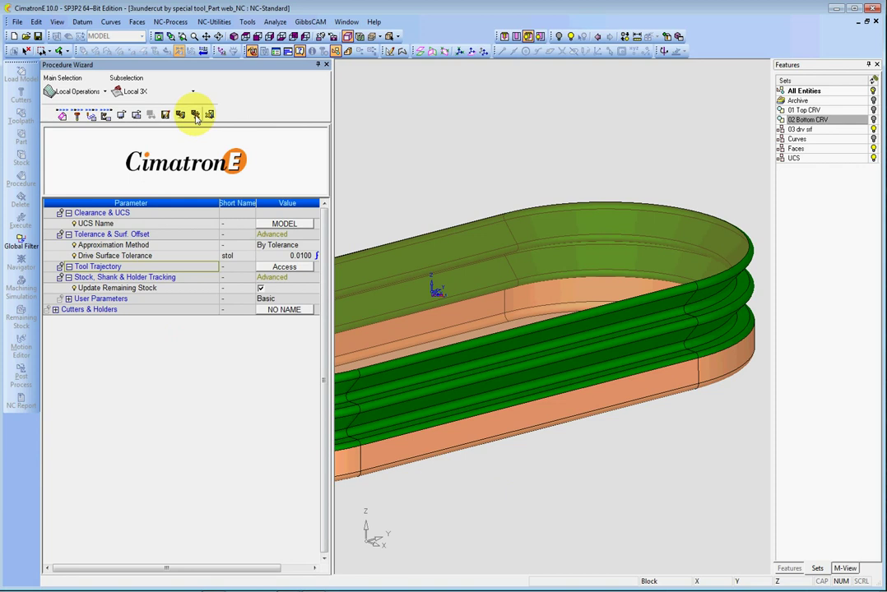
- Save and calculate the Local 3X procedure to generate the undercut toolpath around the part
click(196, 117)
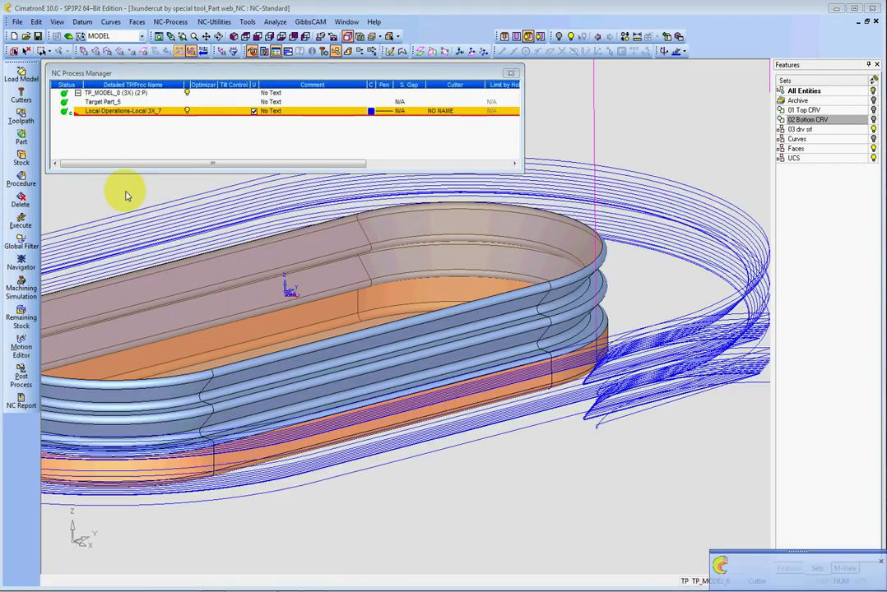
middle_drag(491, 294, 352, 318)
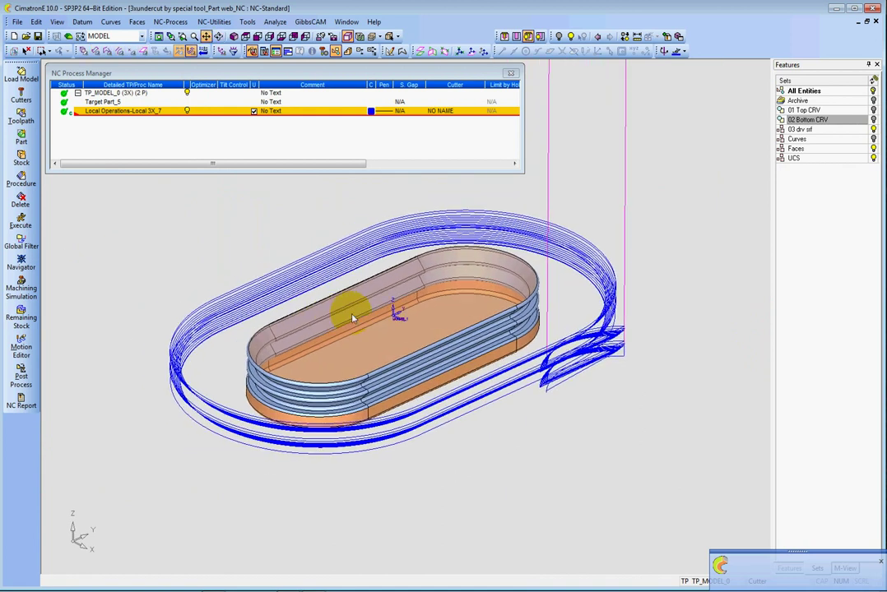
scroll(352, 311, up, 1)
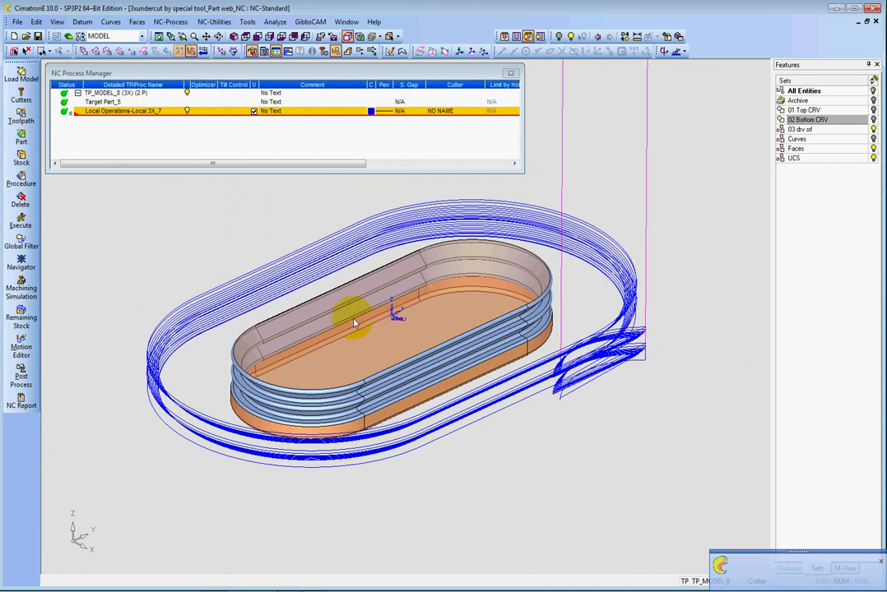
- Check the execution log of the Local 3X procedure for collisions and close it
right_click(113, 114)
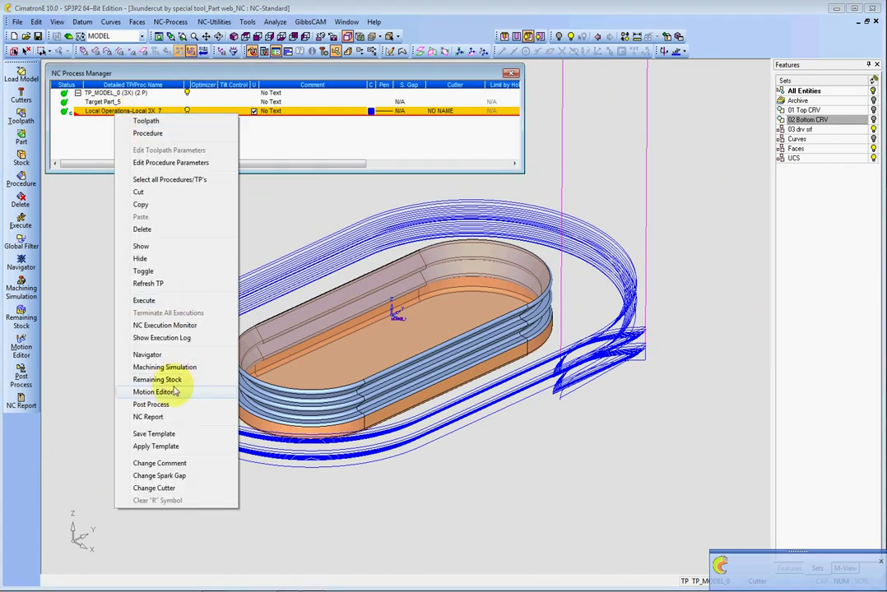
click(165, 337)
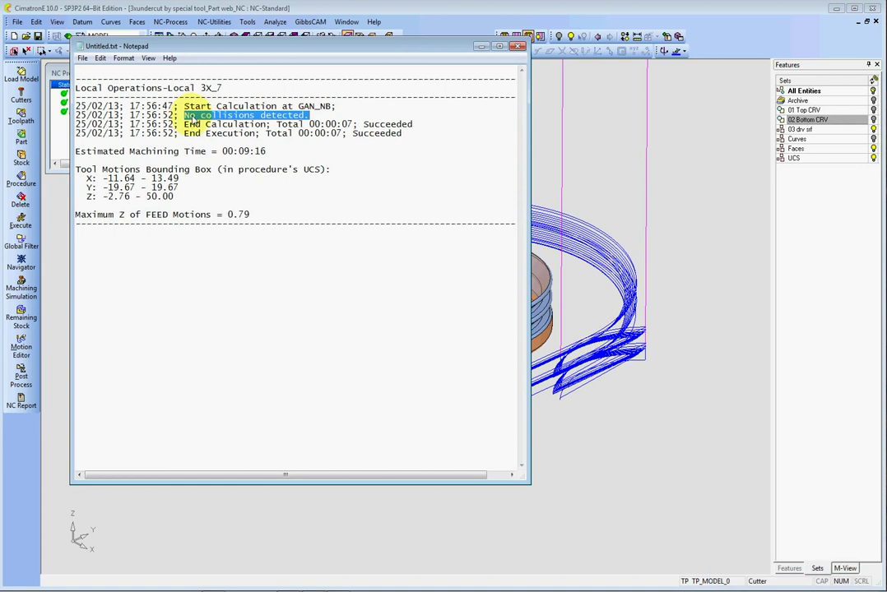
click(519, 48)
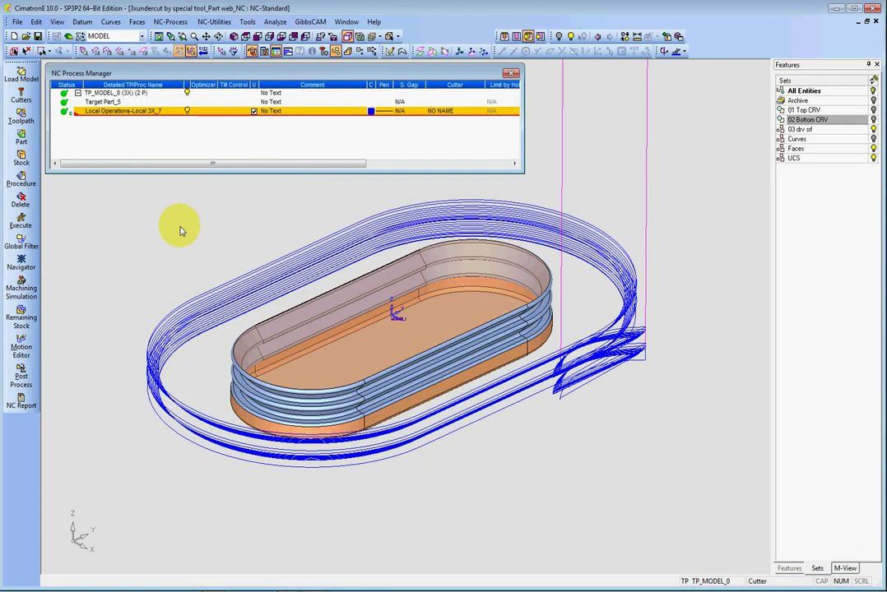
- Open the Local 3X procedure in the Navigator and play the tool motion at a higher speed, switching to the top view
middle_drag(418, 380, 444, 296)
right_click(118, 112)
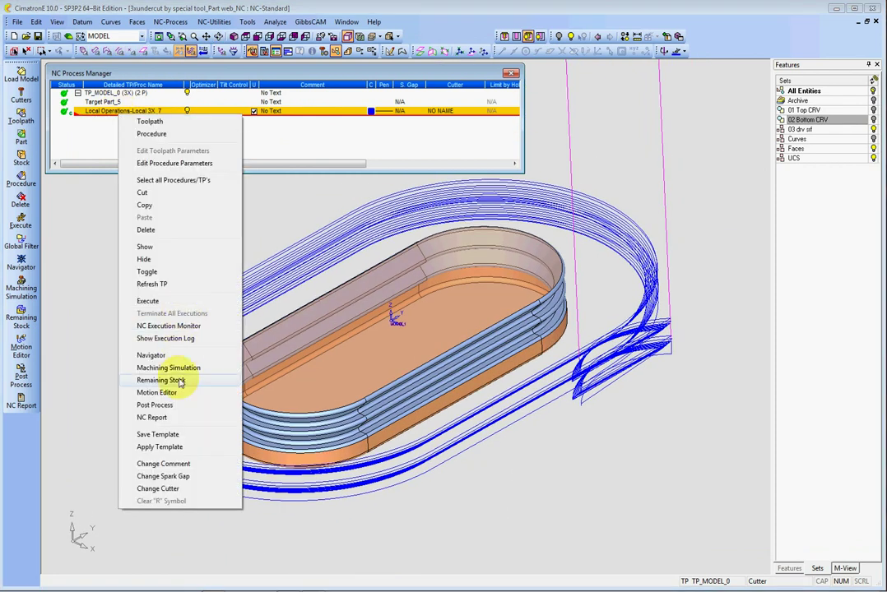
click(151, 355)
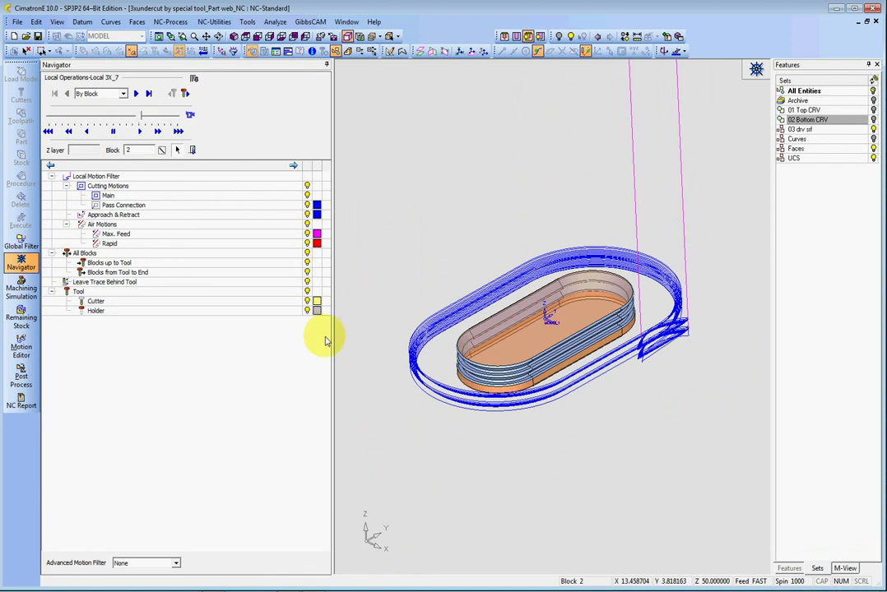
drag(333, 342, 276, 342)
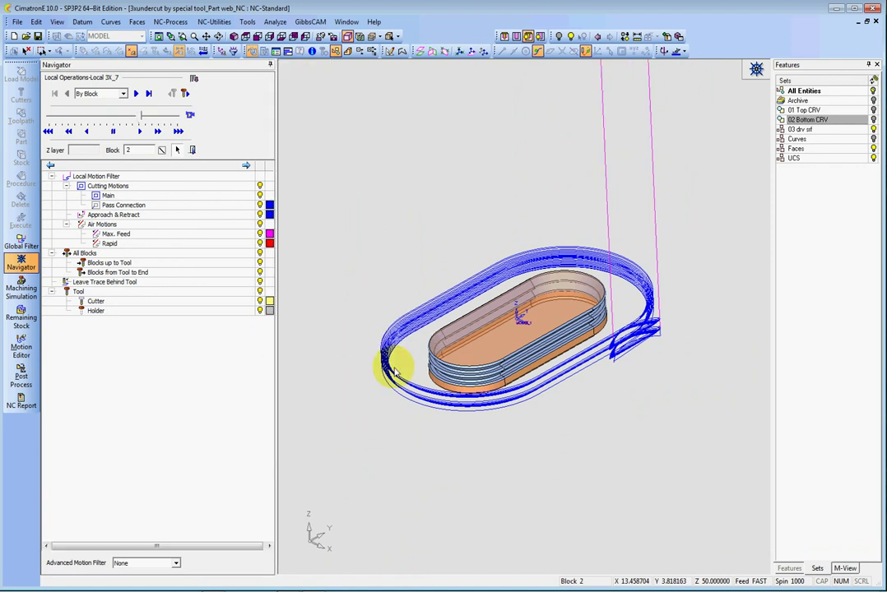
scroll(560, 297, up, 5)
scroll(509, 247, down, 2)
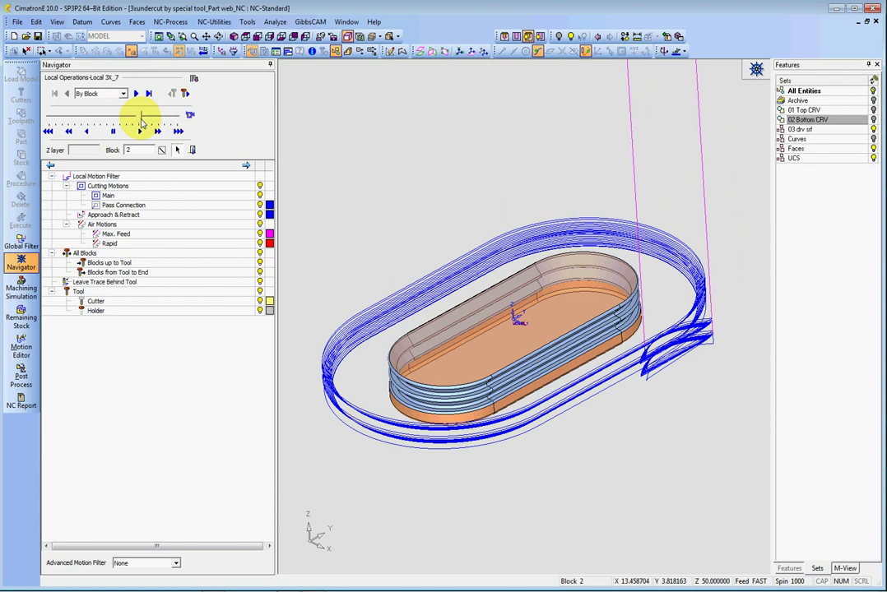
drag(141, 124, 154, 121)
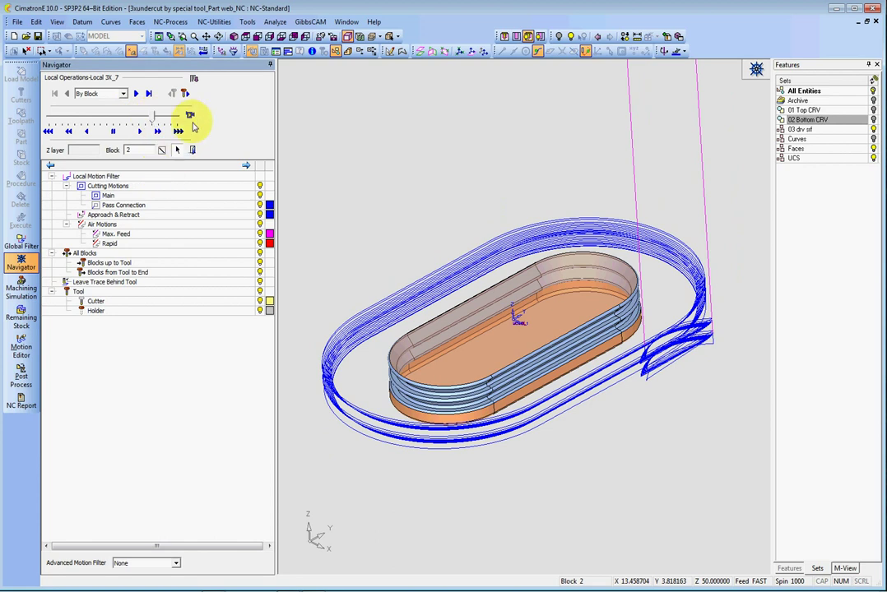
click(190, 116)
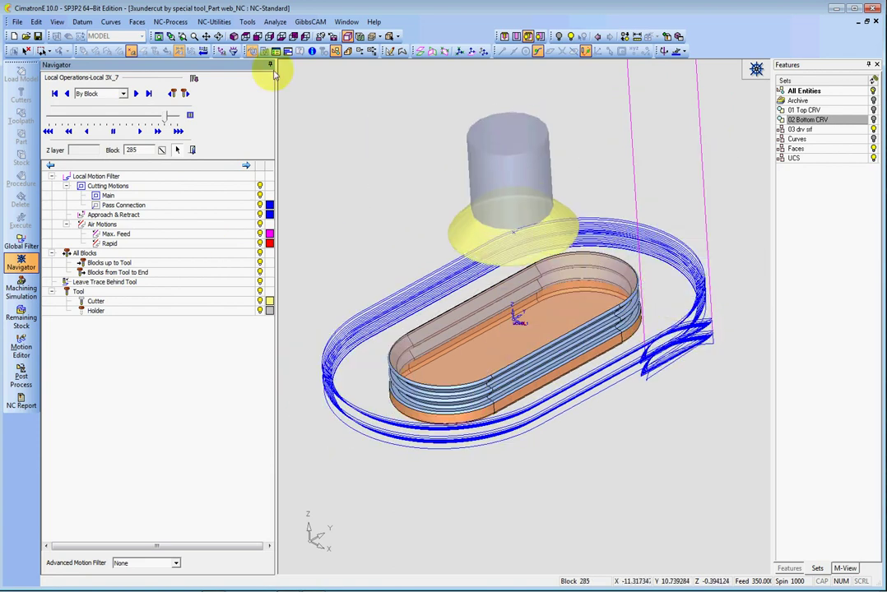
click(245, 37)
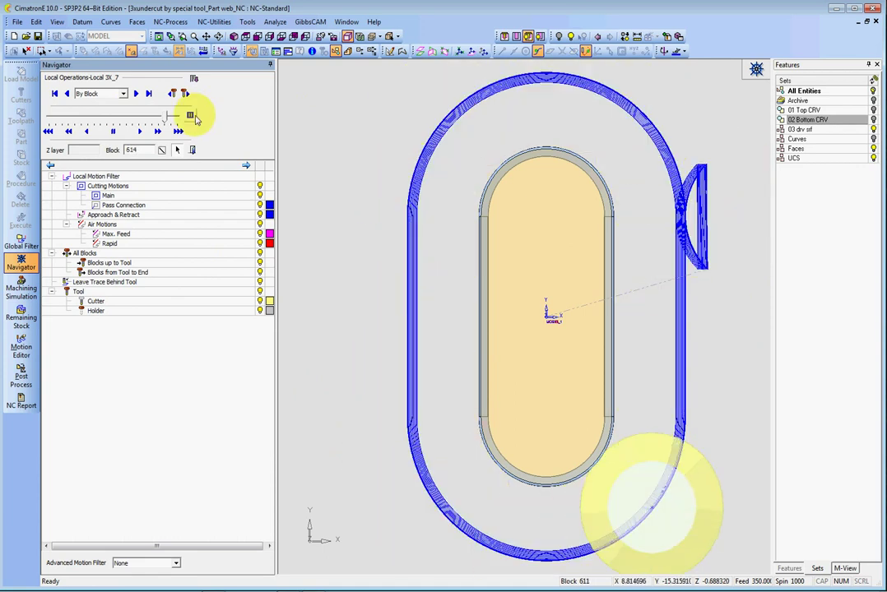
- Orbit to the straight side passes and place the tool at a picked point on the lower groove's cutting motion
middle_drag(434, 292, 503, 216)
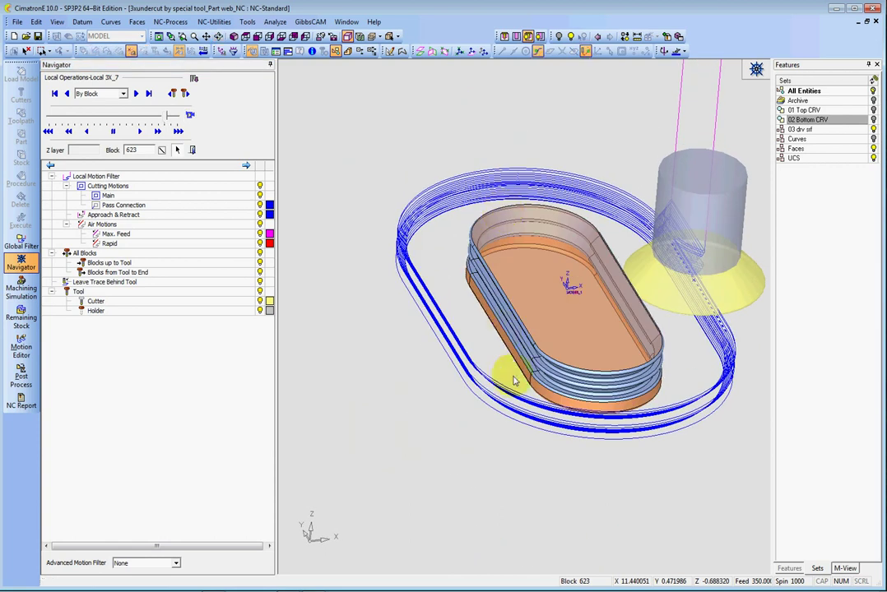
scroll(527, 296, up, 5)
scroll(425, 352, up, 8)
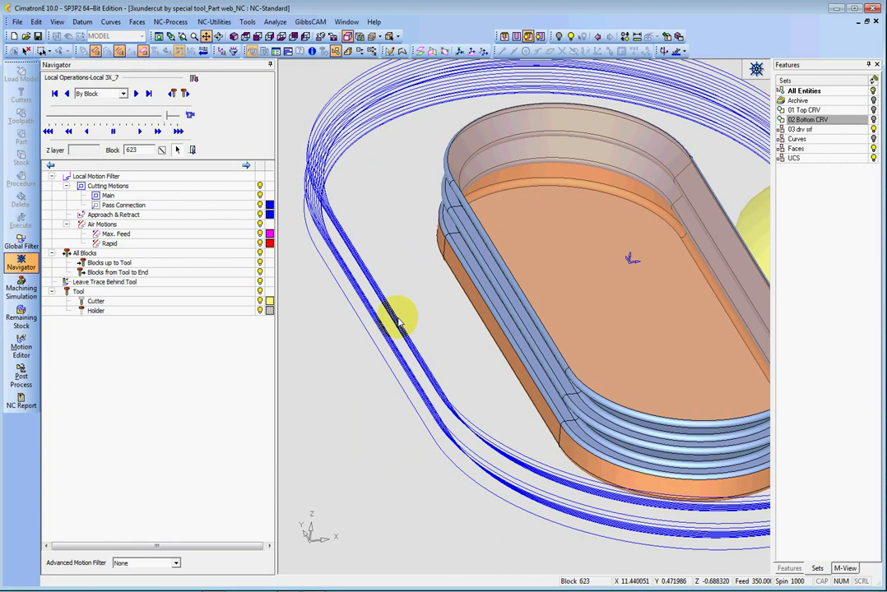
middle_drag(564, 378, 489, 190)
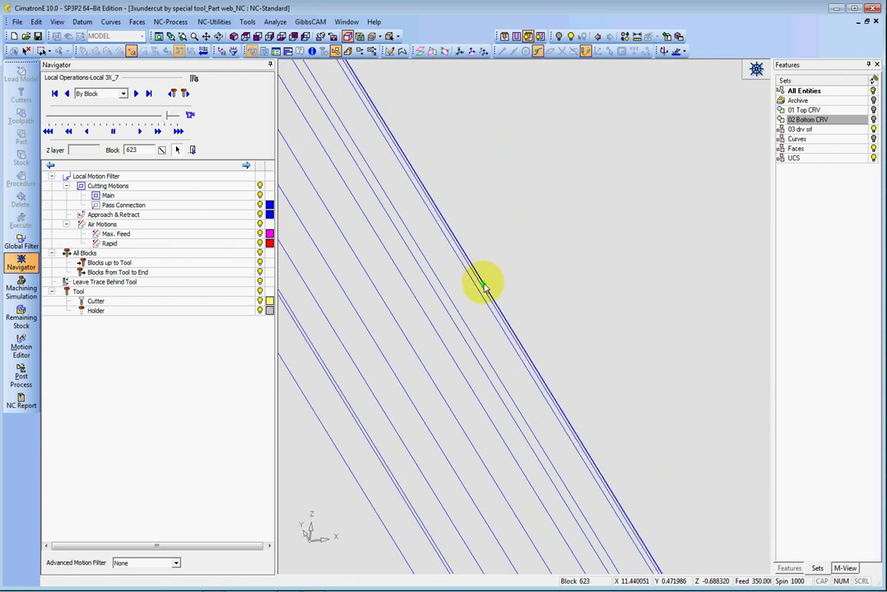
middle_drag(485, 286, 459, 281)
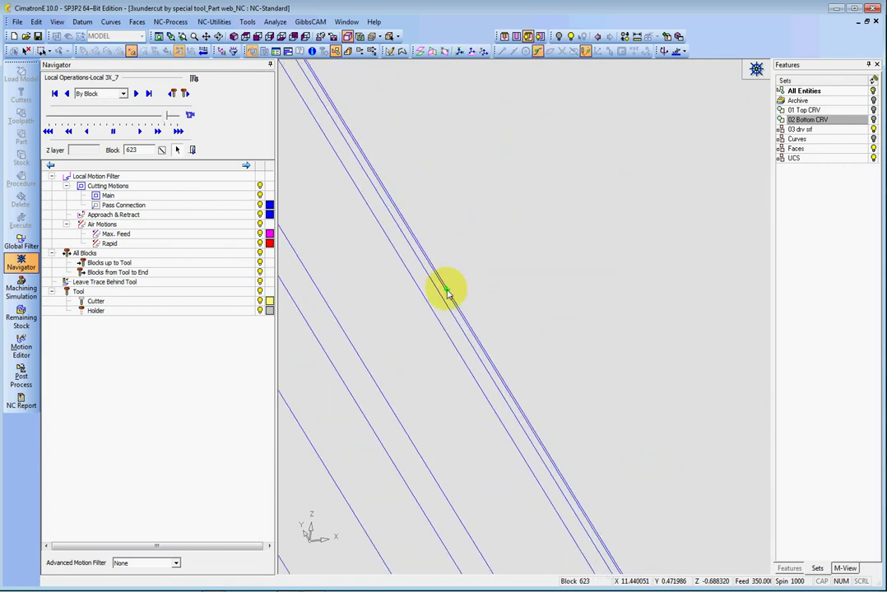
scroll(445, 292, down, 5)
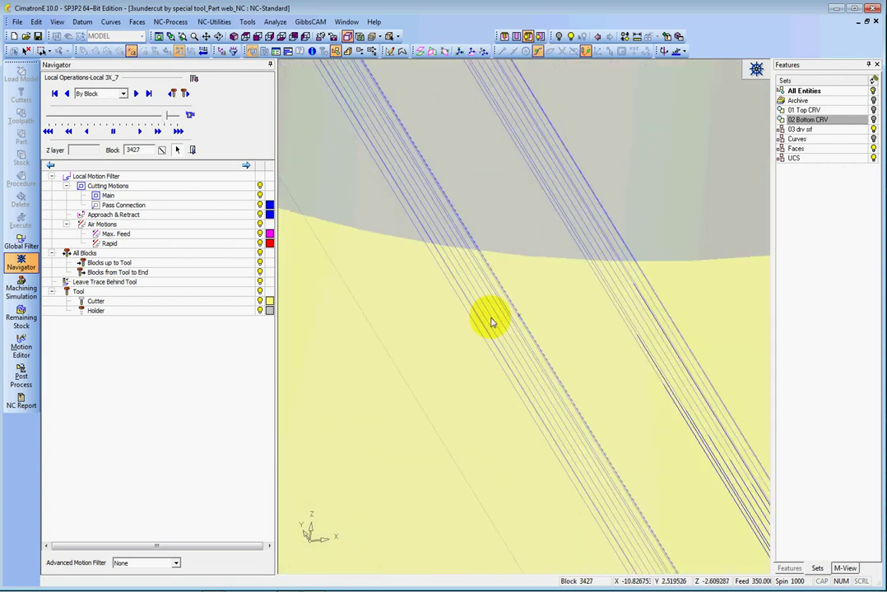
scroll(490, 322, down, 4)
- Examine from the front view how the dove mill's edge fits the lower undercut groove
click(270, 37)
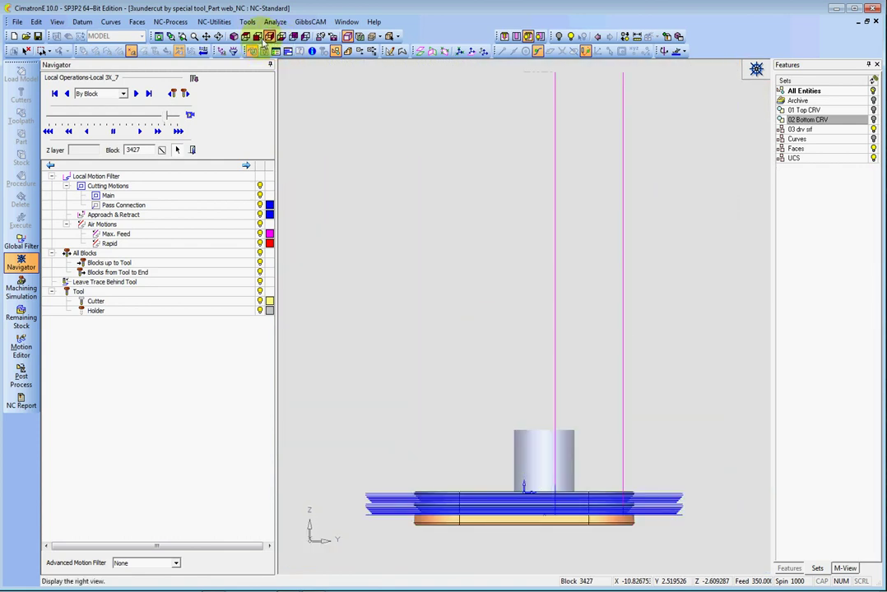
click(257, 37)
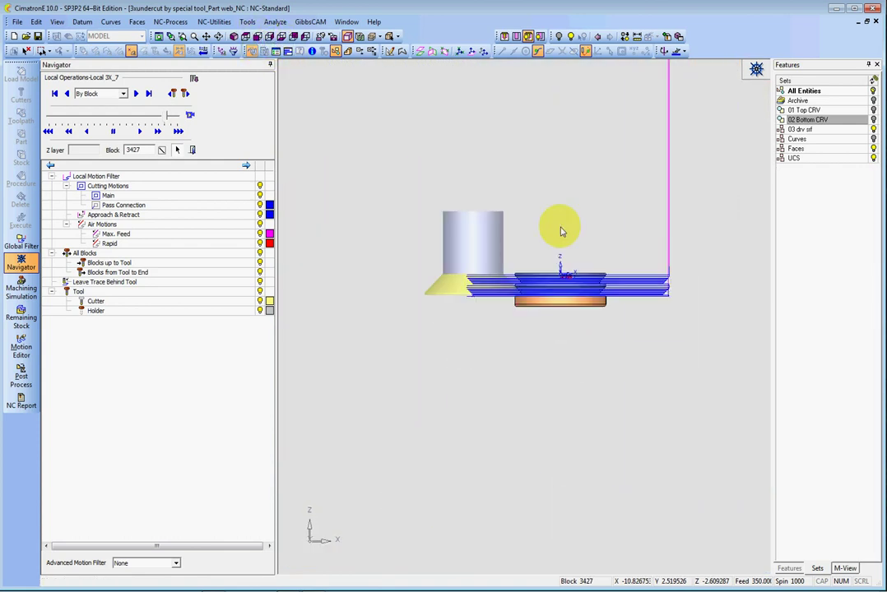
scroll(493, 74, up, 4)
scroll(507, 286, up, 5)
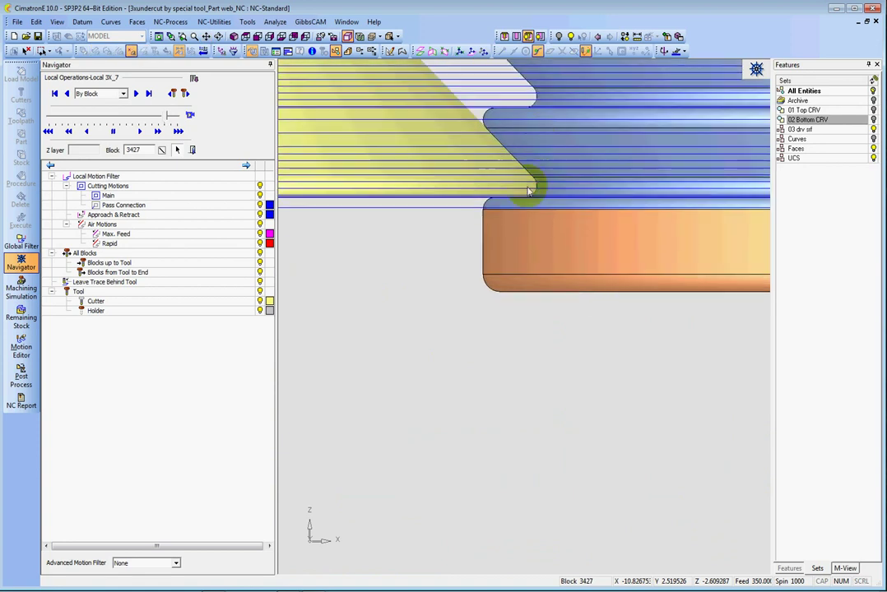
scroll(534, 230, up, 3)
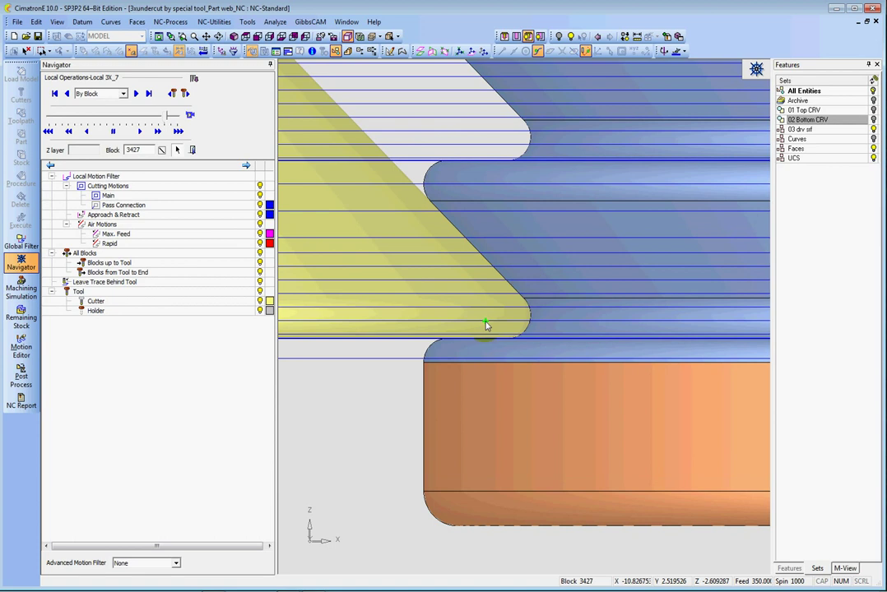
scroll(547, 198, down, 4)
scroll(522, 337, down, 4)
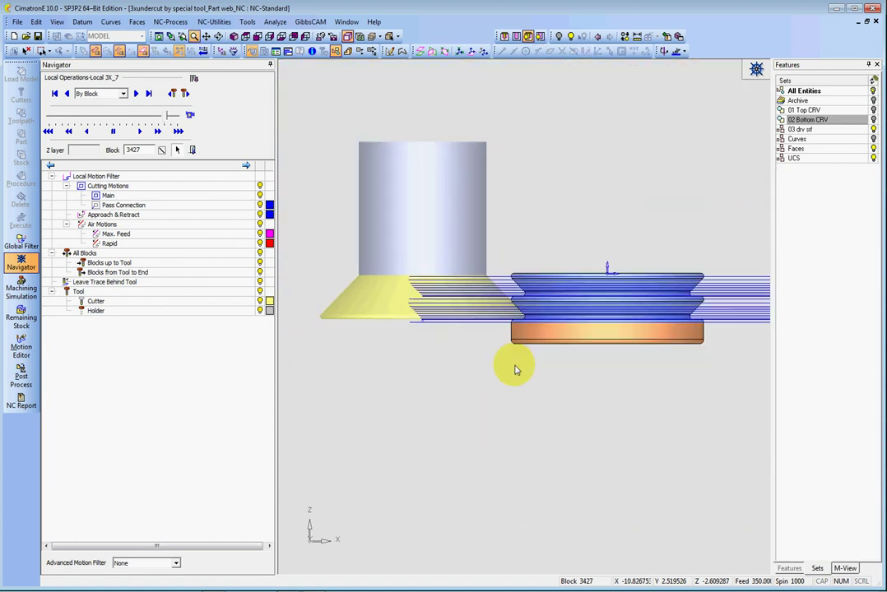
scroll(511, 375, up, 1)
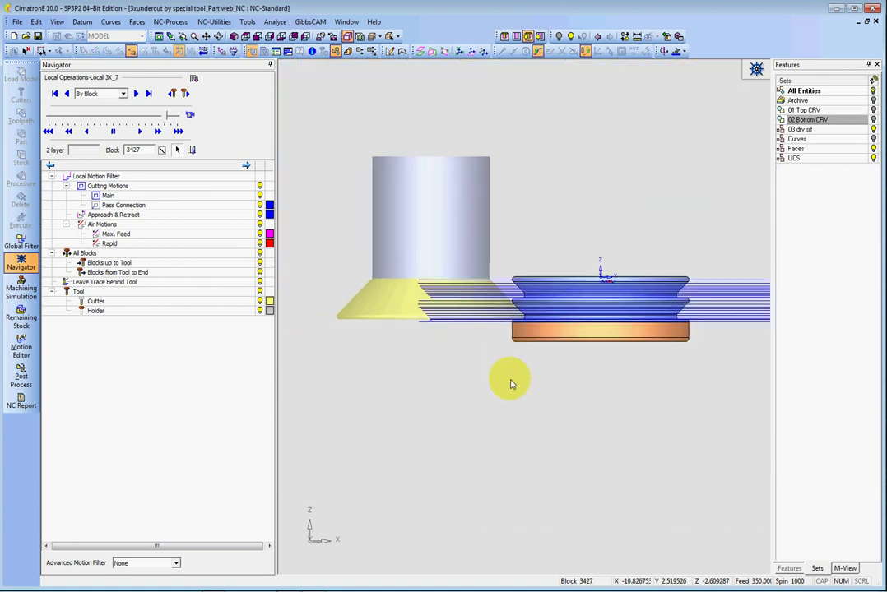
- Hide all toolpath blocks to inspect the cutter against the groove profile and exit the Navigator
click(260, 254)
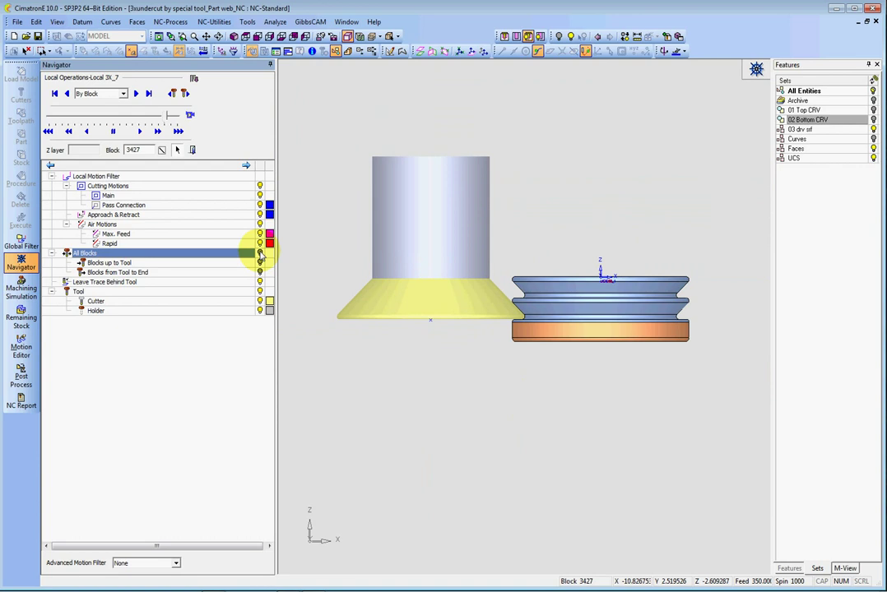
scroll(531, 329, up, 4)
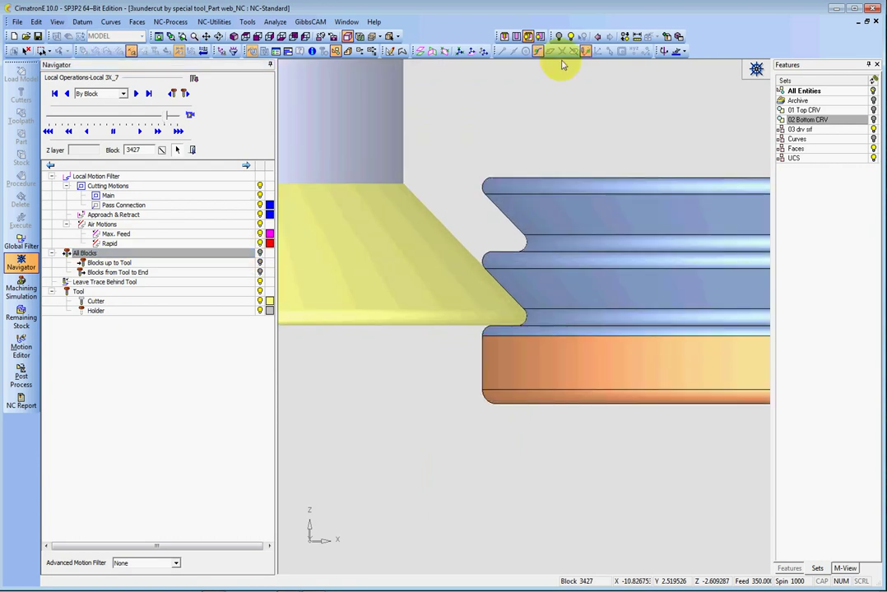
click(192, 152)
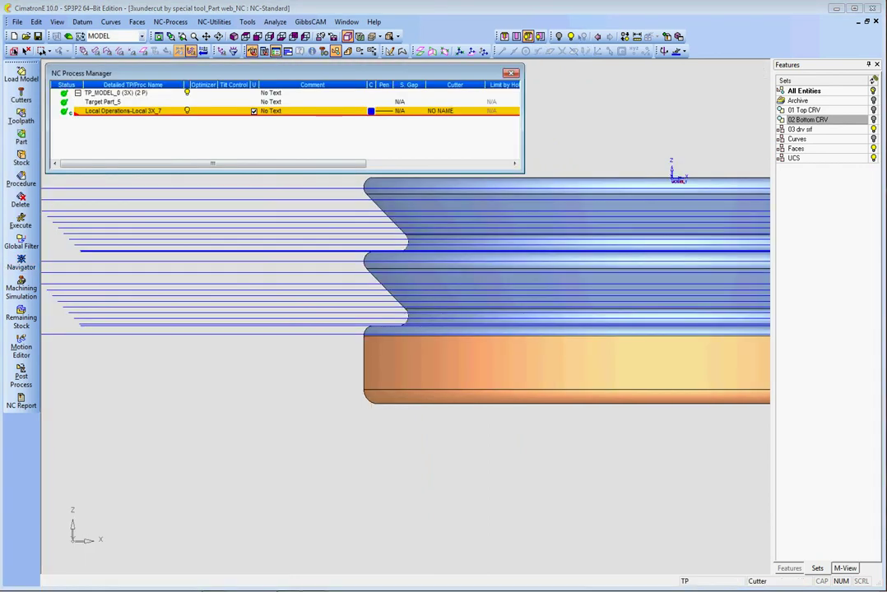